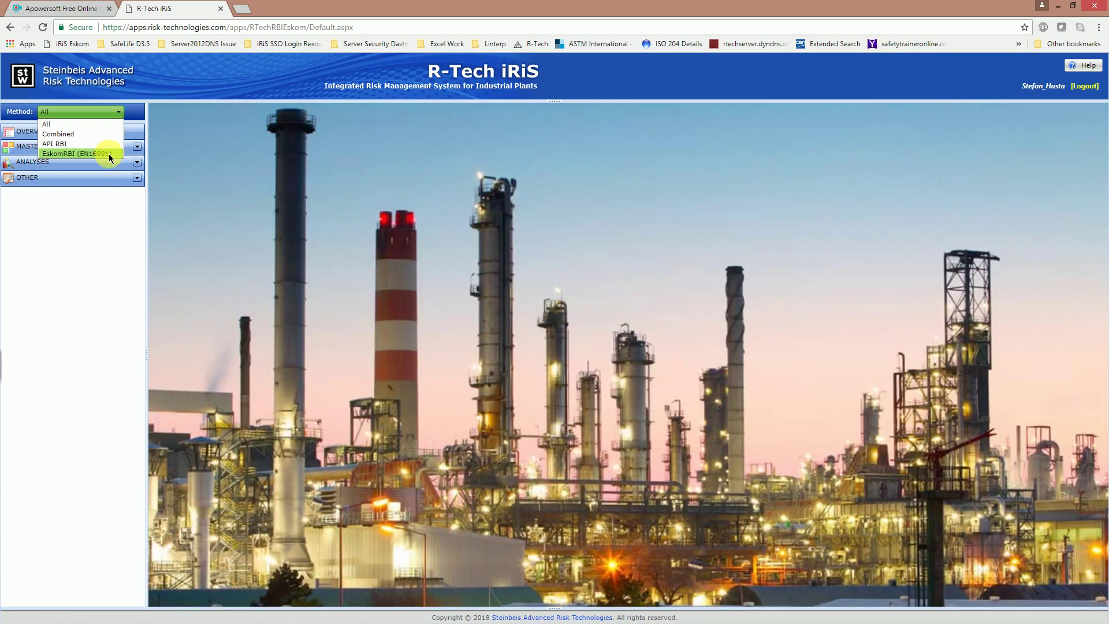
Step: Switch the analysis method to EskomRBI (EN16991), API RBI and Combined in turn
{"action": "left_click", "coordinate": [104, 153]}
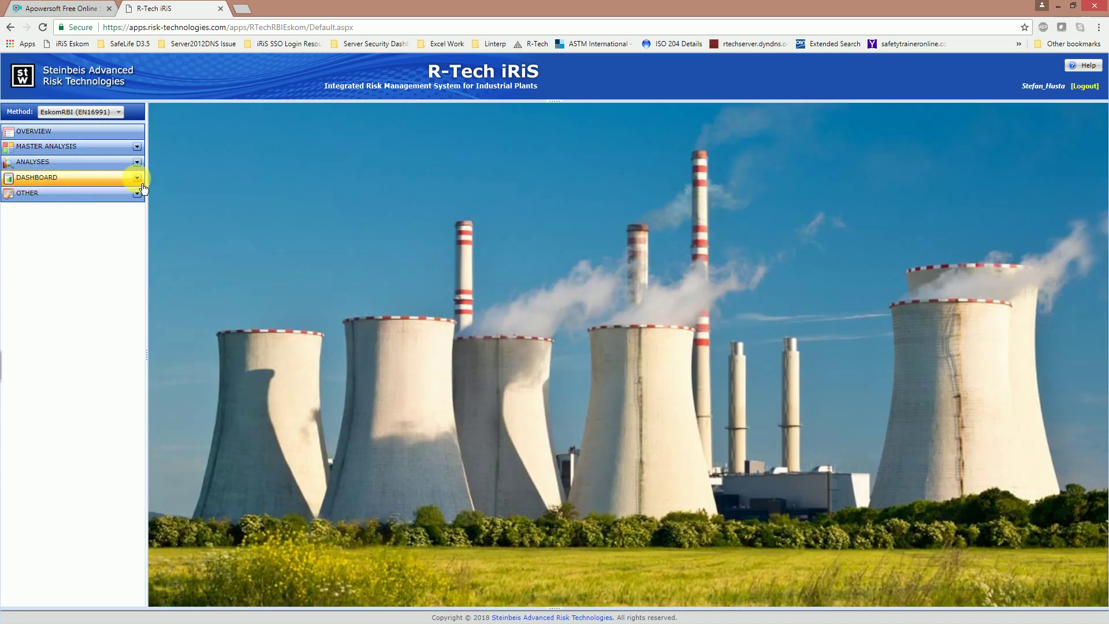
{"action": "left_click", "coordinate": [118, 113]}
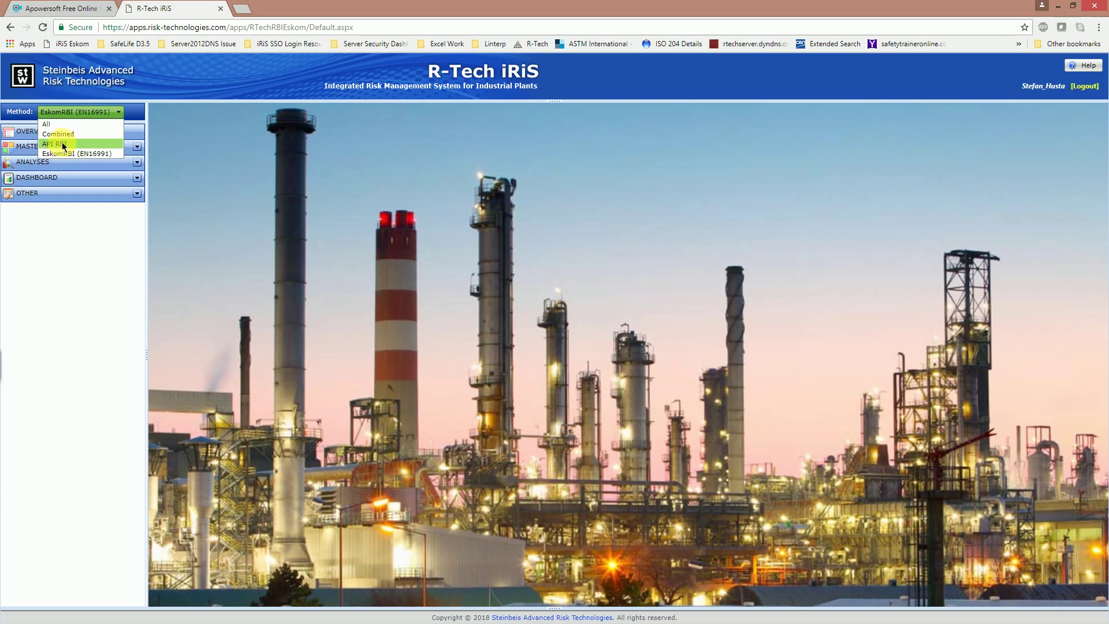
{"action": "left_click", "coordinate": [62, 144]}
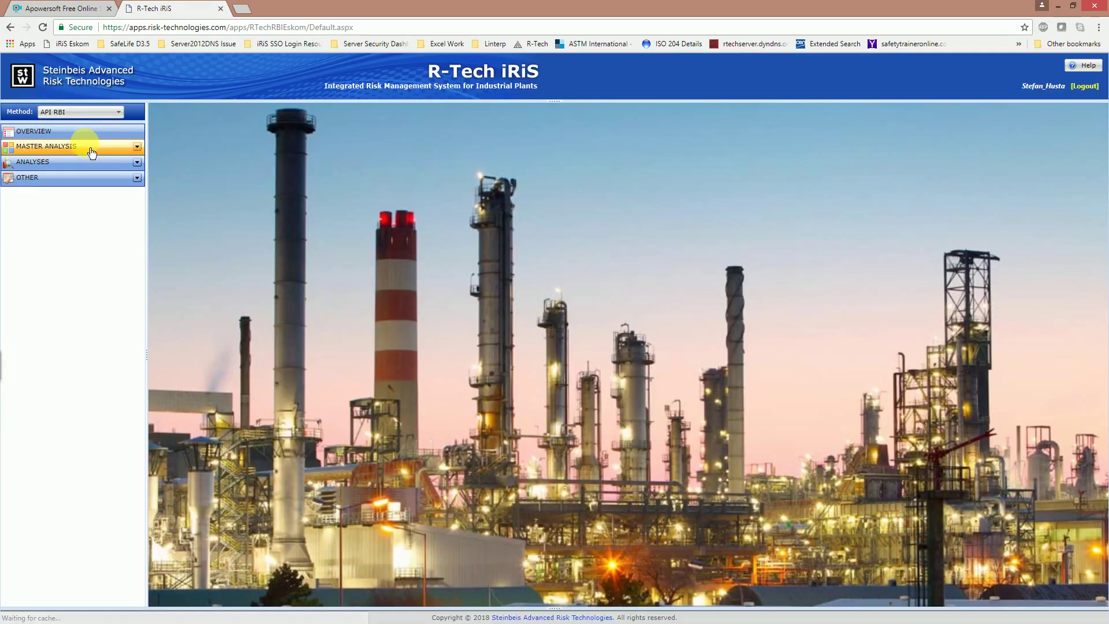
{"action": "left_click", "coordinate": [111, 110]}
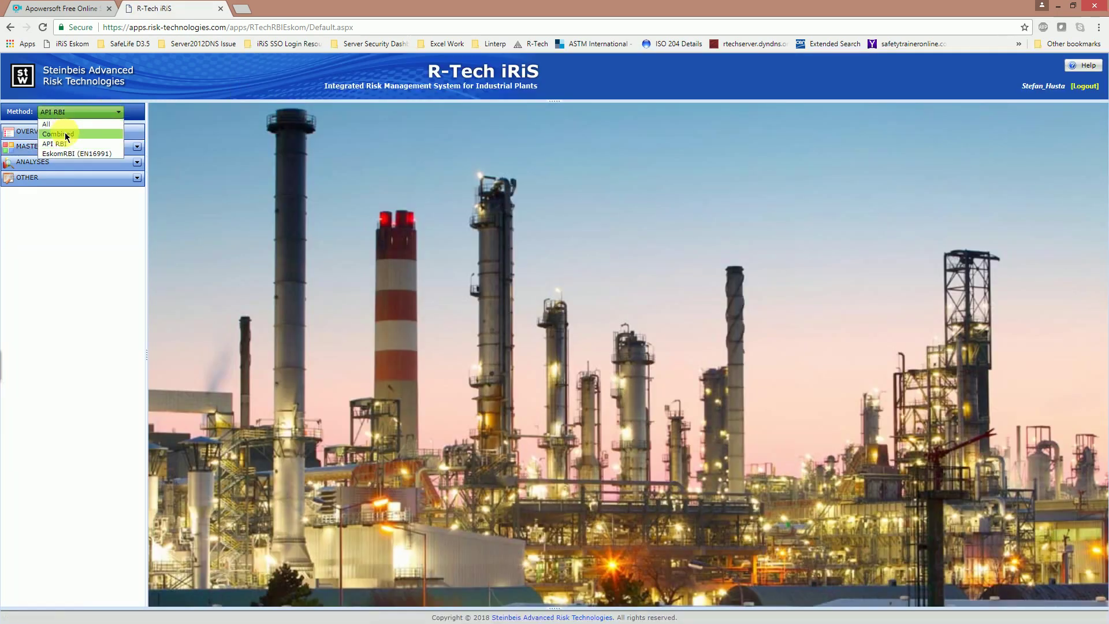
{"action": "left_click", "coordinate": [65, 135]}
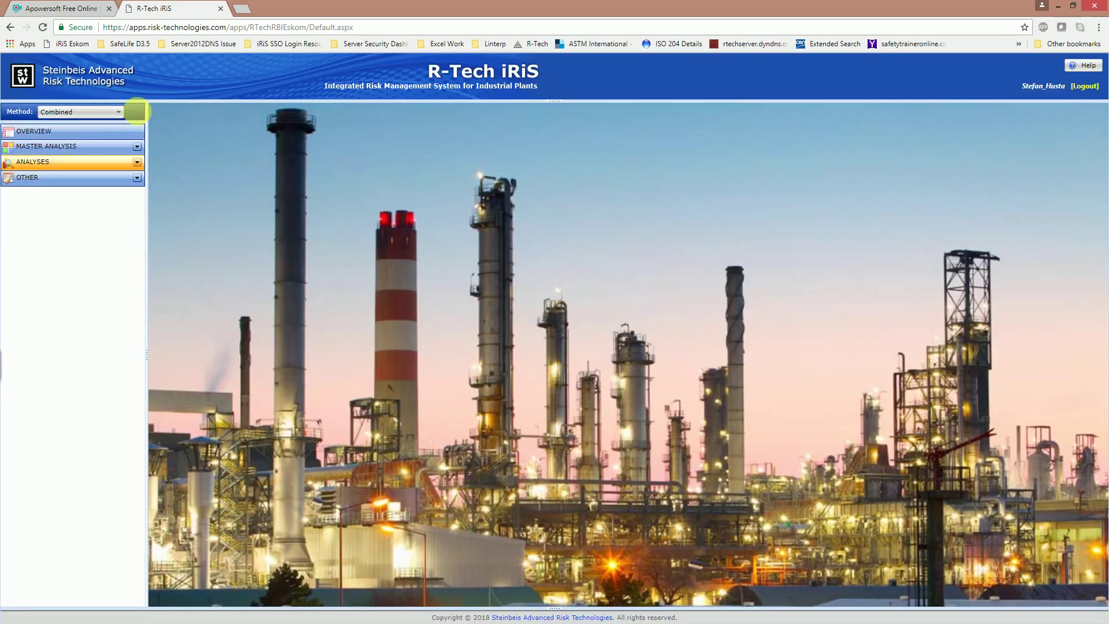
Step: Set the method to EskomRBI (EN16991) and open the dashboard with its plant tree
{"action": "left_click", "coordinate": [113, 111]}
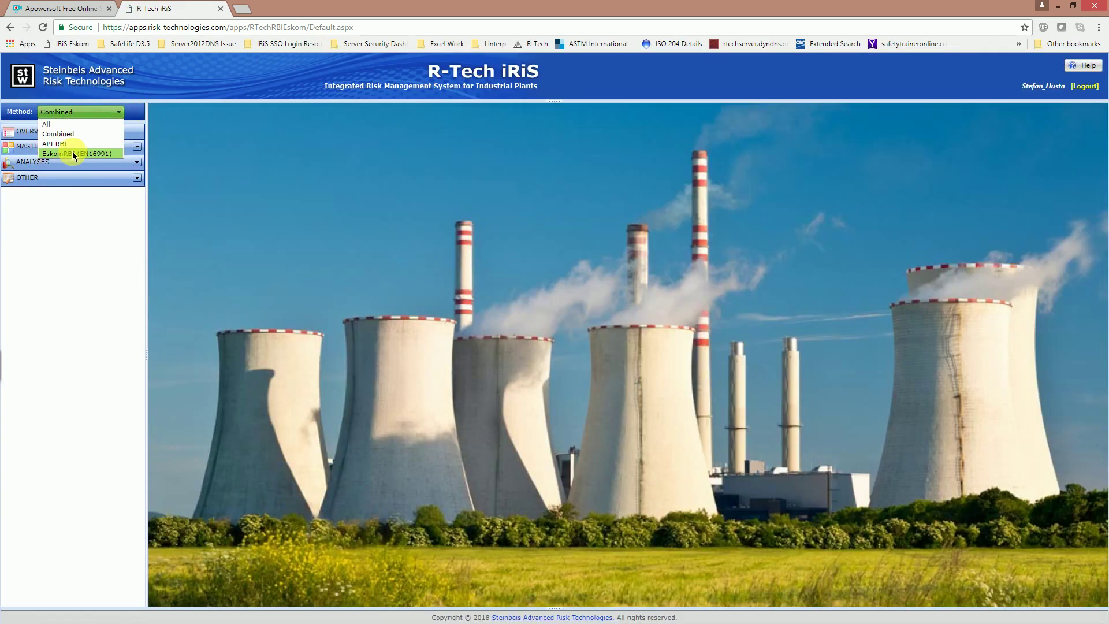
{"action": "left_click", "coordinate": [73, 154]}
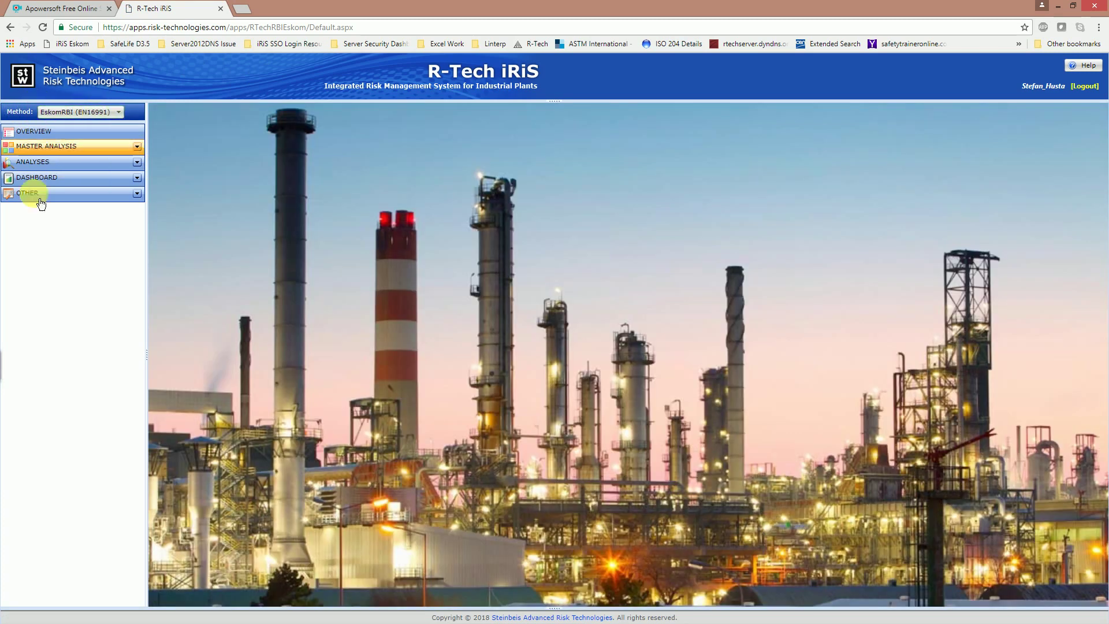
{"action": "left_click", "coordinate": [138, 180]}
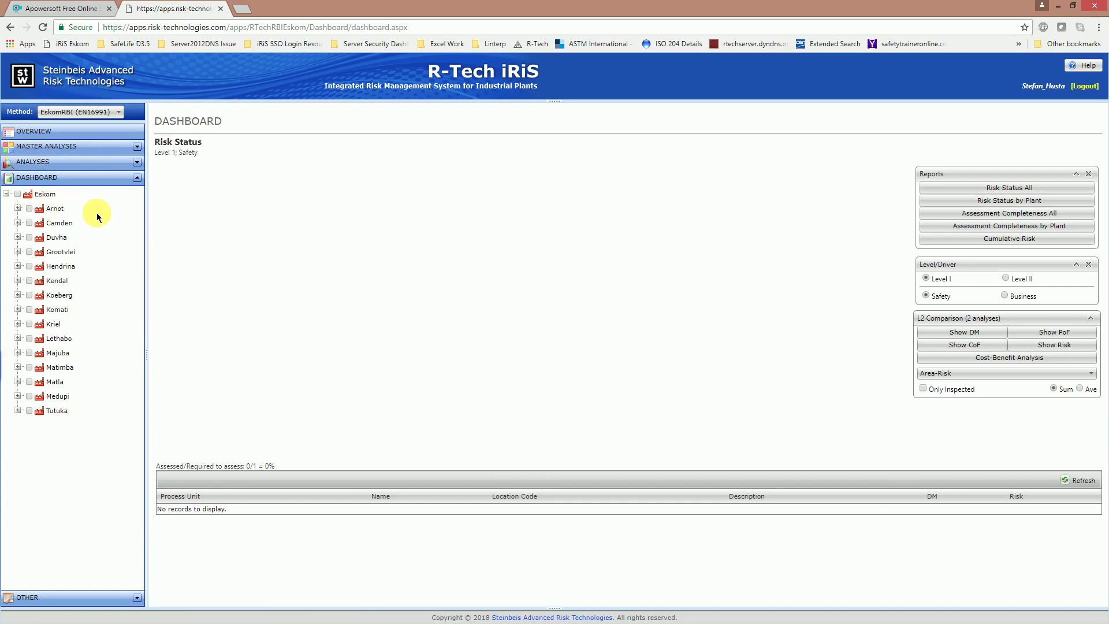
Step: Expand the plant tree to the Boiler analyses of Lethabo Unit 4 and widen the tree pane to show their full names
{"action": "left_click", "coordinate": [51, 196]}
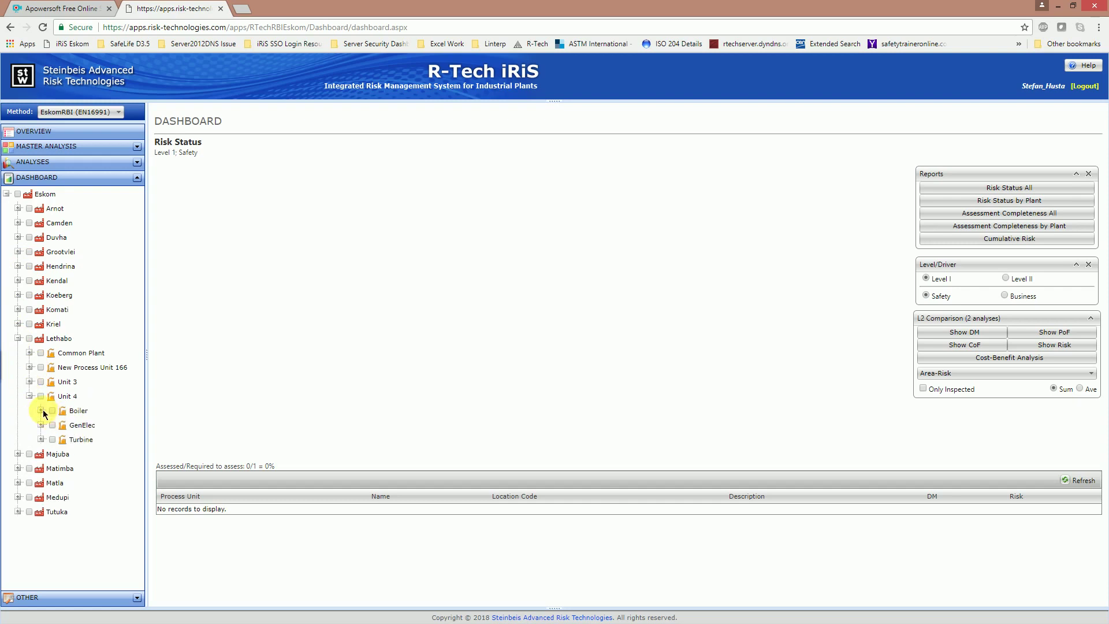
{"action": "left_click", "coordinate": [41, 411]}
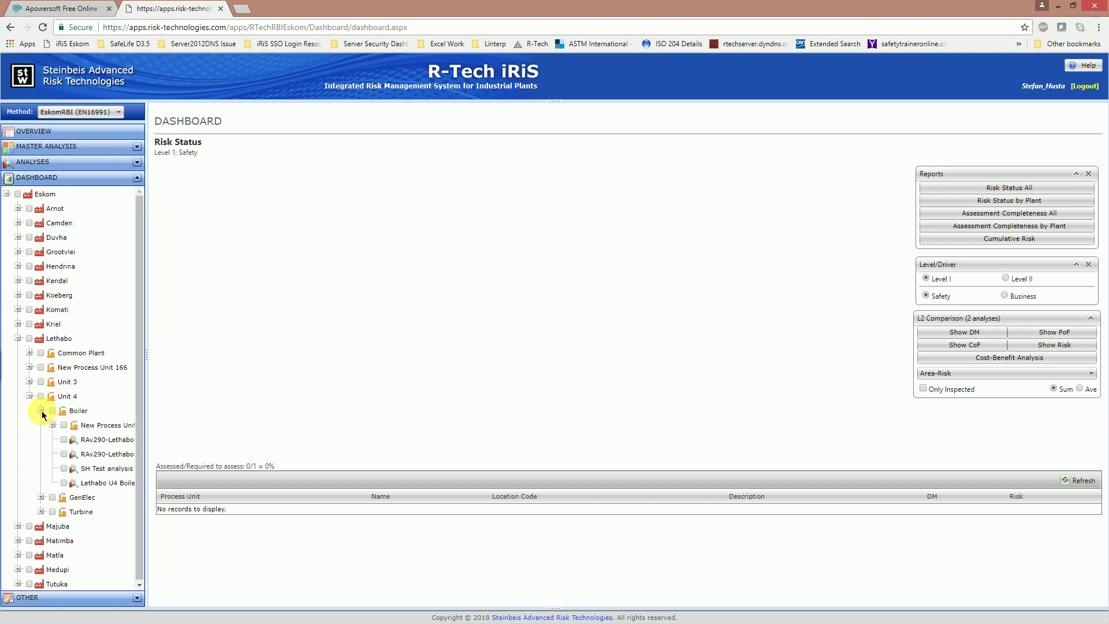
{"action": "left_click_drag", "start_coordinate": [147, 319], "coordinate": [265, 329]}
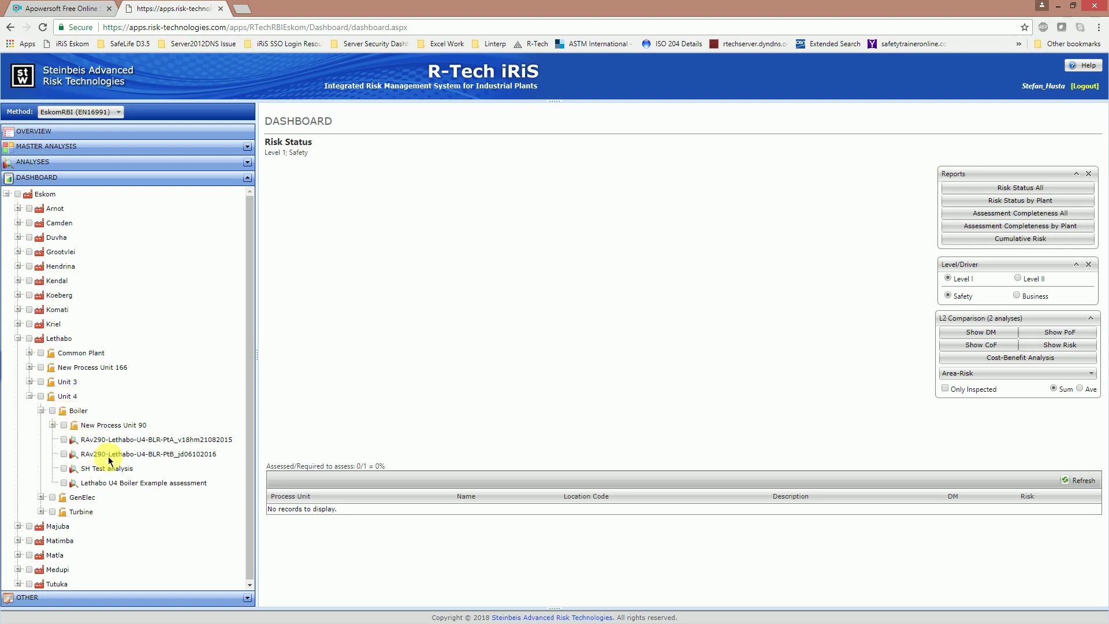
{"action": "left_click", "coordinate": [108, 483]}
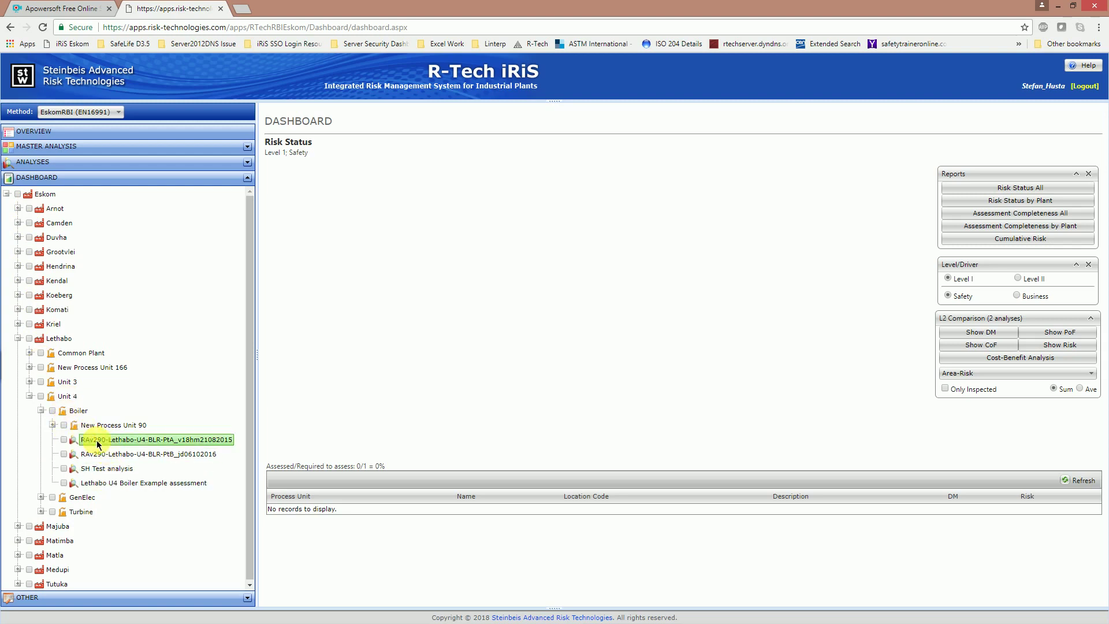
{"action": "left_click", "coordinate": [101, 454]}
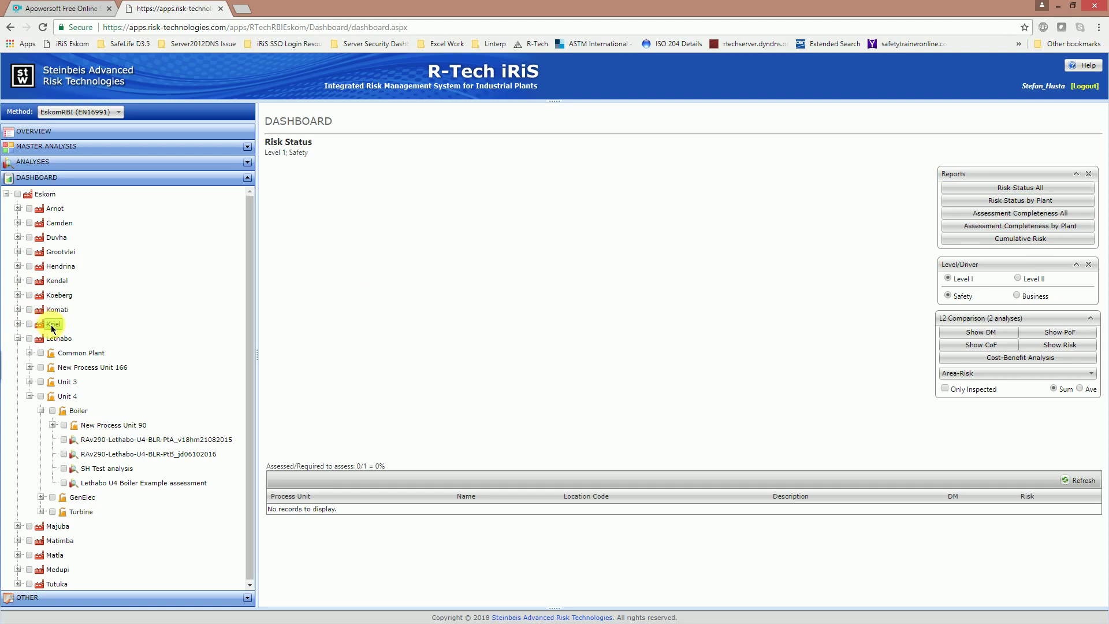
Step: Tick the Boiler of Arnot Unit 6 together with Lethabo Unit 4, and clear both selections
{"action": "left_click", "coordinate": [29, 208]}
{"action": "left_click", "coordinate": [29, 208]}
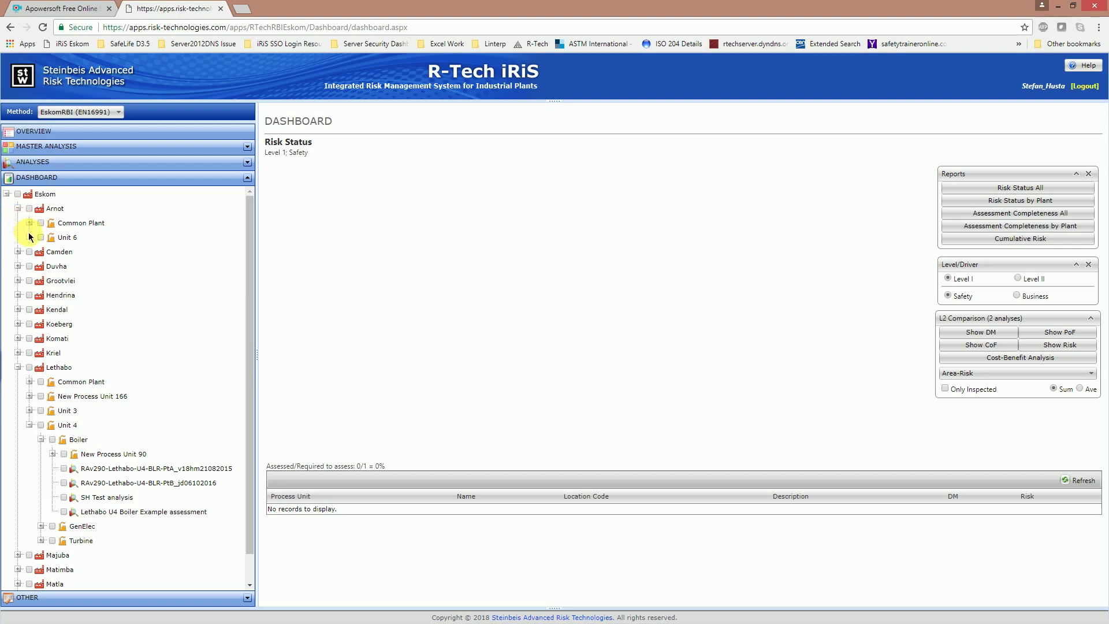
{"action": "left_click", "coordinate": [29, 237]}
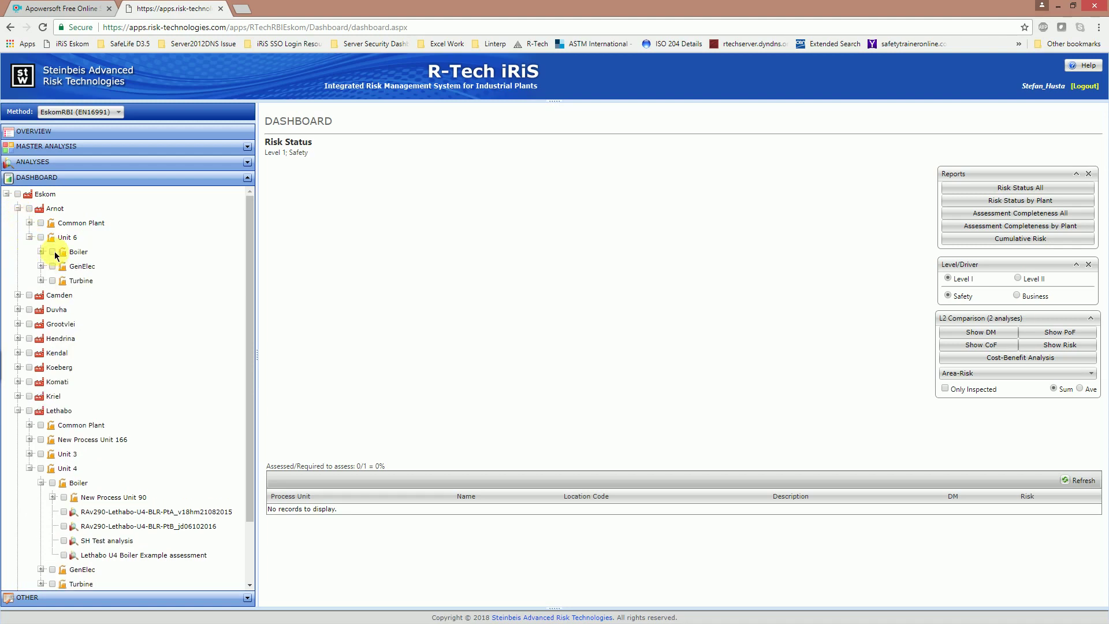
{"action": "left_click", "coordinate": [52, 251]}
{"action": "scroll", "coordinate": [44, 422], "scroll_direction": "down", "scroll_amount": 1}
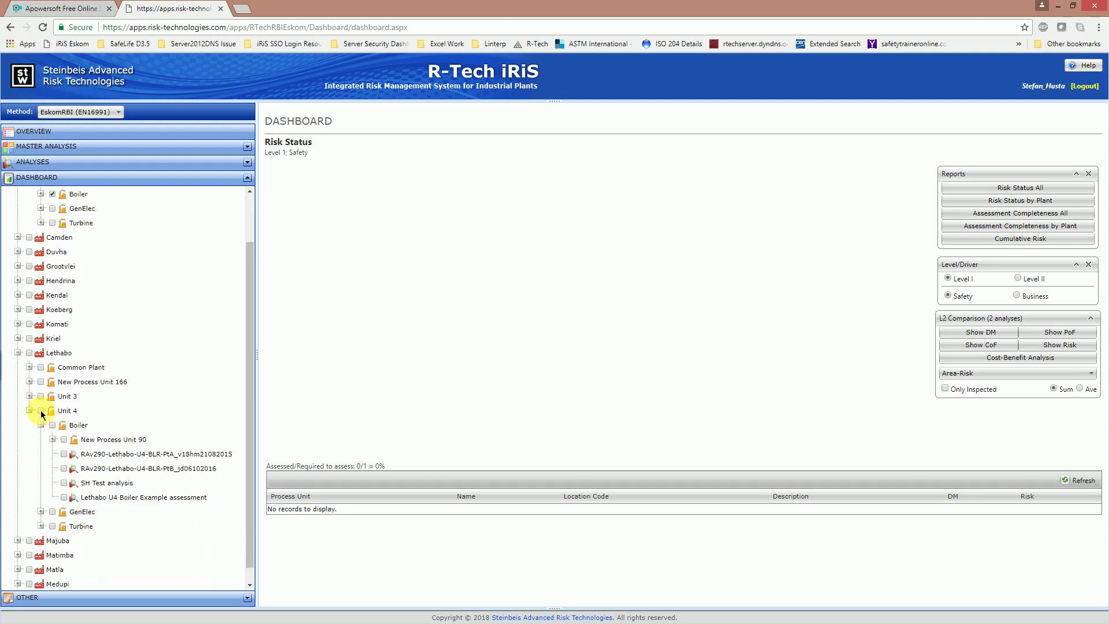
{"action": "left_click", "coordinate": [40, 410]}
{"action": "scroll", "coordinate": [76, 349], "scroll_direction": "up", "scroll_amount": 1}
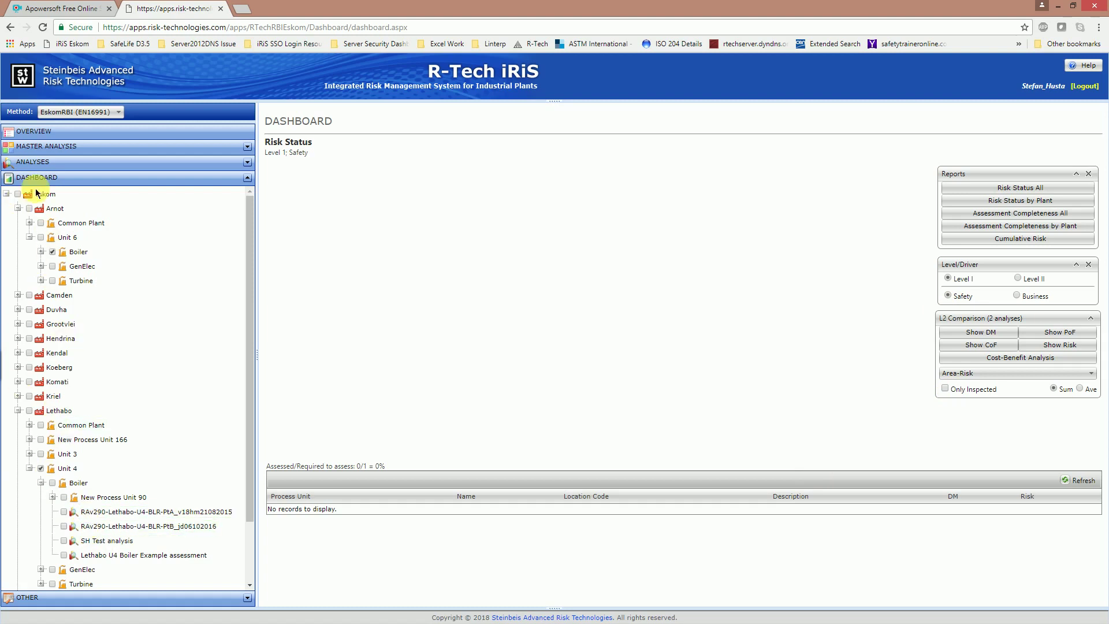
{"action": "left_click", "coordinate": [40, 469]}
{"action": "left_click", "coordinate": [53, 253]}
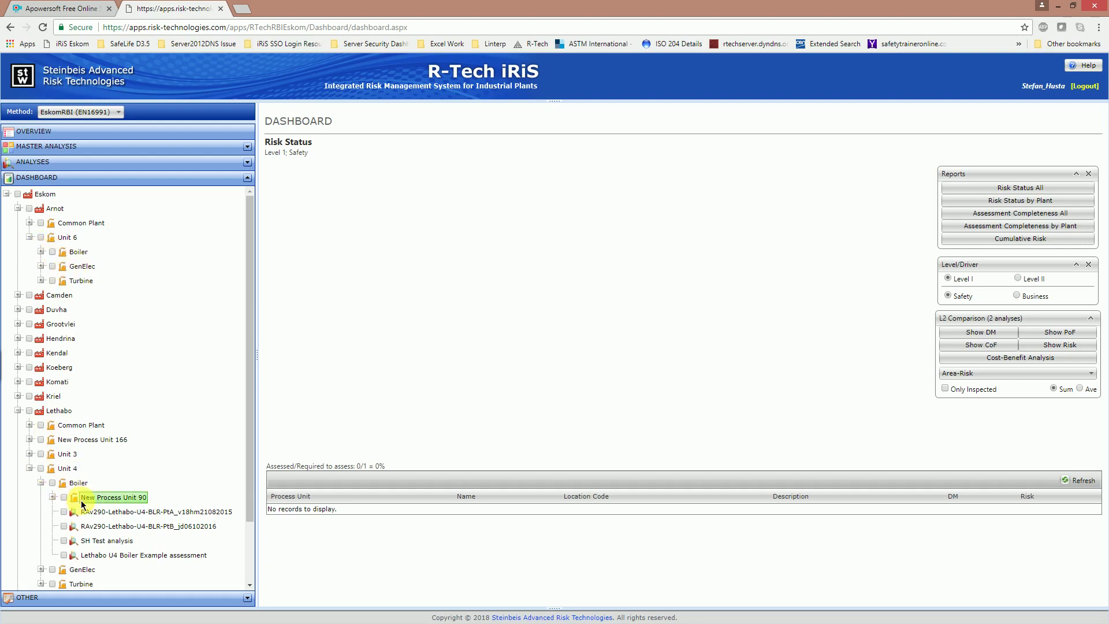
Step: Tick the two RAv290-Lethabo-U4-BLR analyses, PtA and PtB, for a Level II comparison, and clear the selection
{"action": "left_click", "coordinate": [64, 512]}
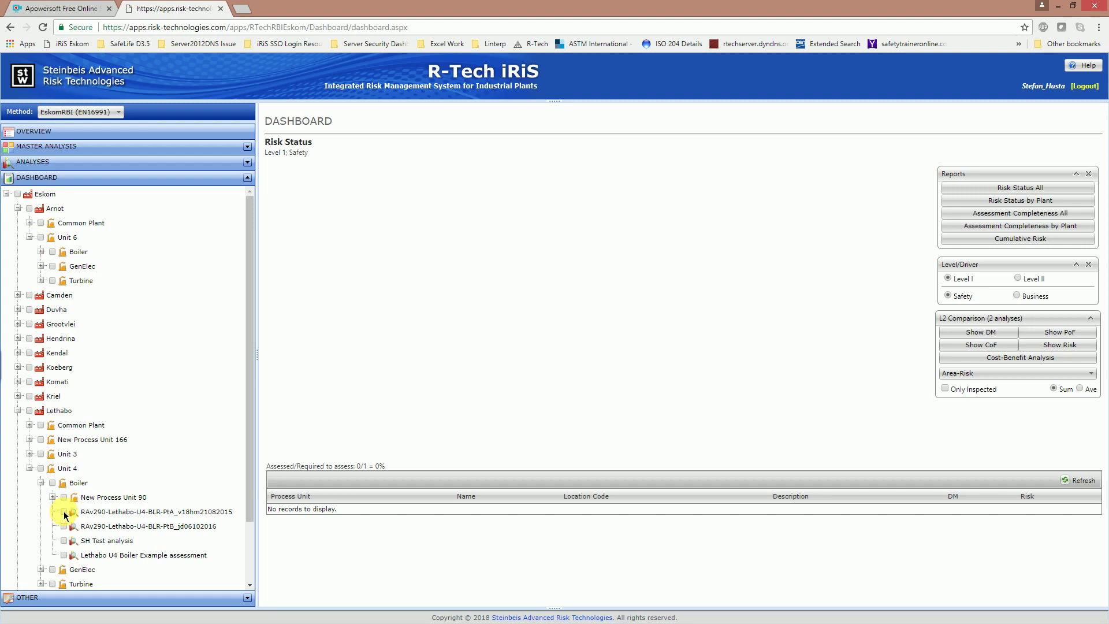
{"action": "left_click", "coordinate": [63, 527]}
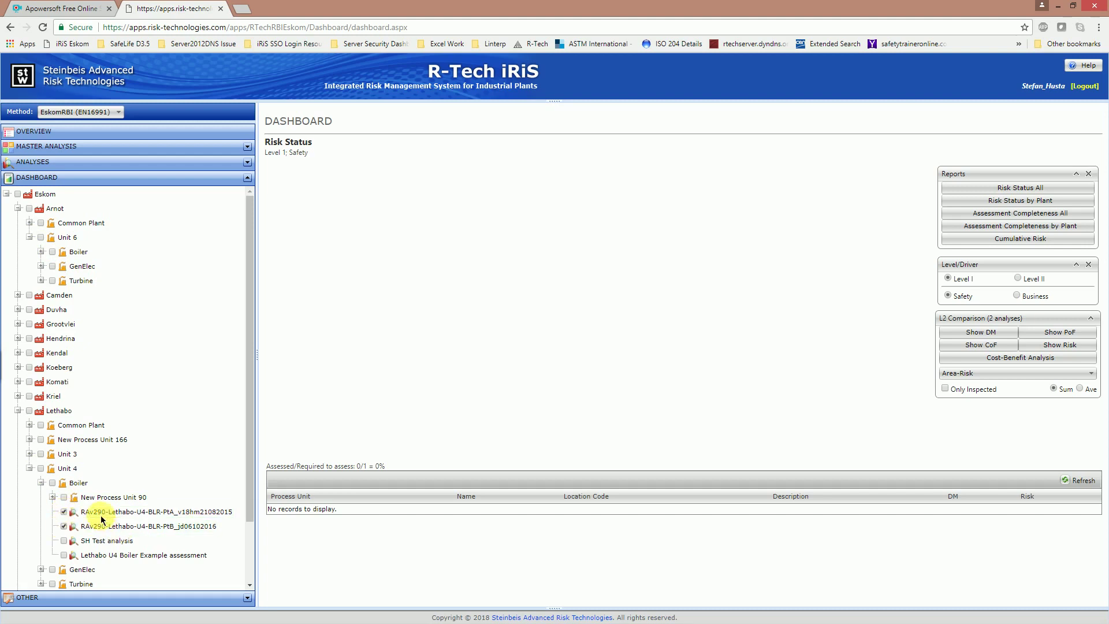
{"action": "left_click", "coordinate": [1058, 345]}
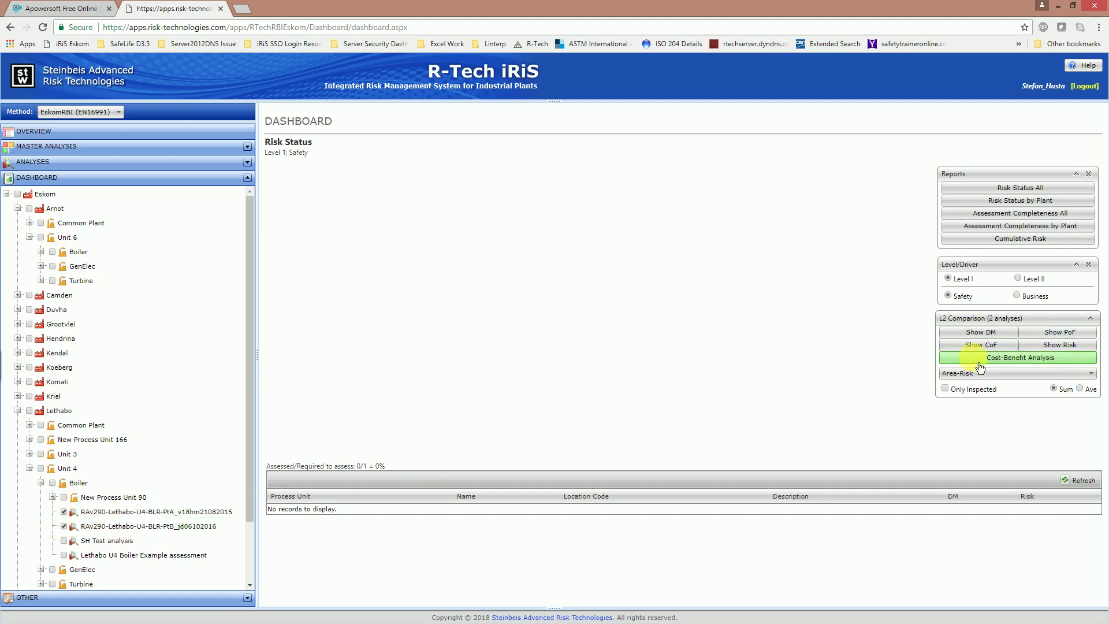
{"action": "left_click", "coordinate": [961, 346]}
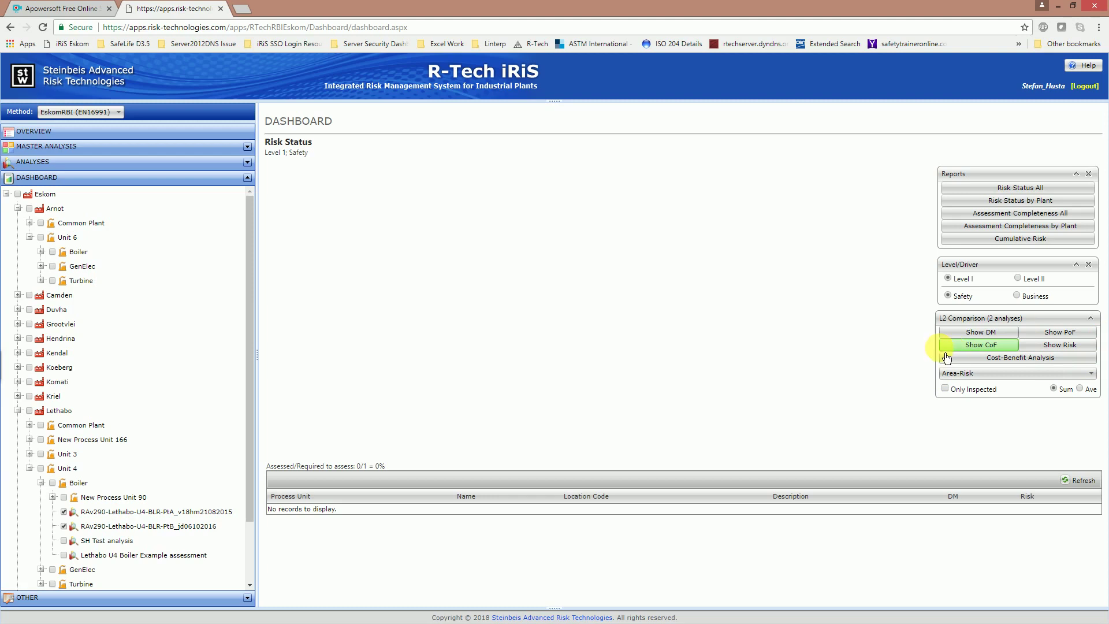
{"action": "left_click", "coordinate": [64, 513]}
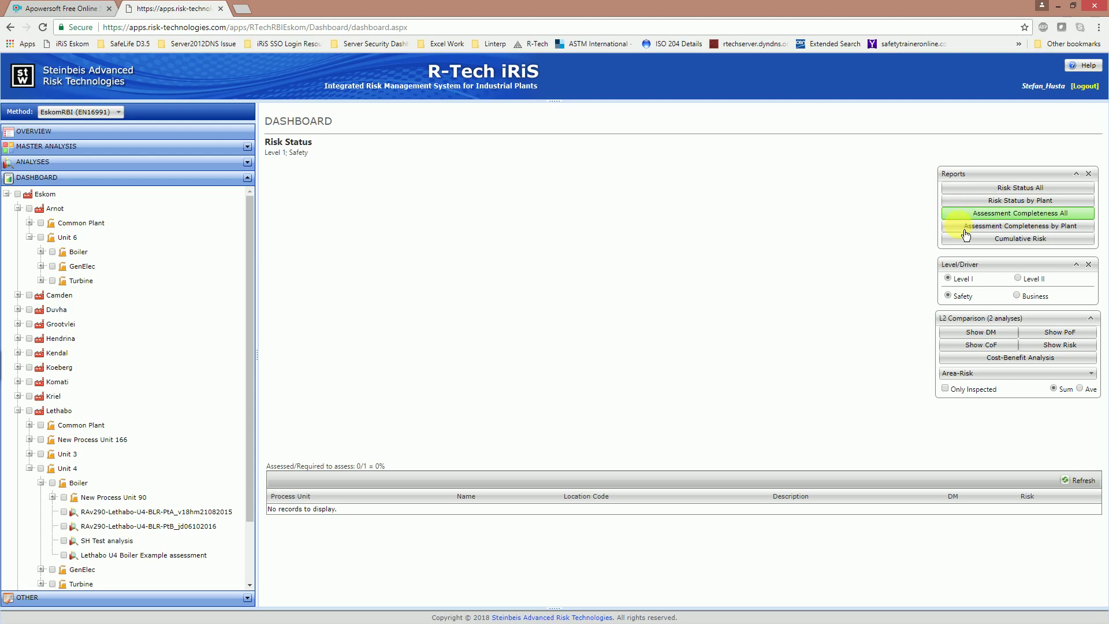
{"action": "left_click", "coordinate": [965, 229]}
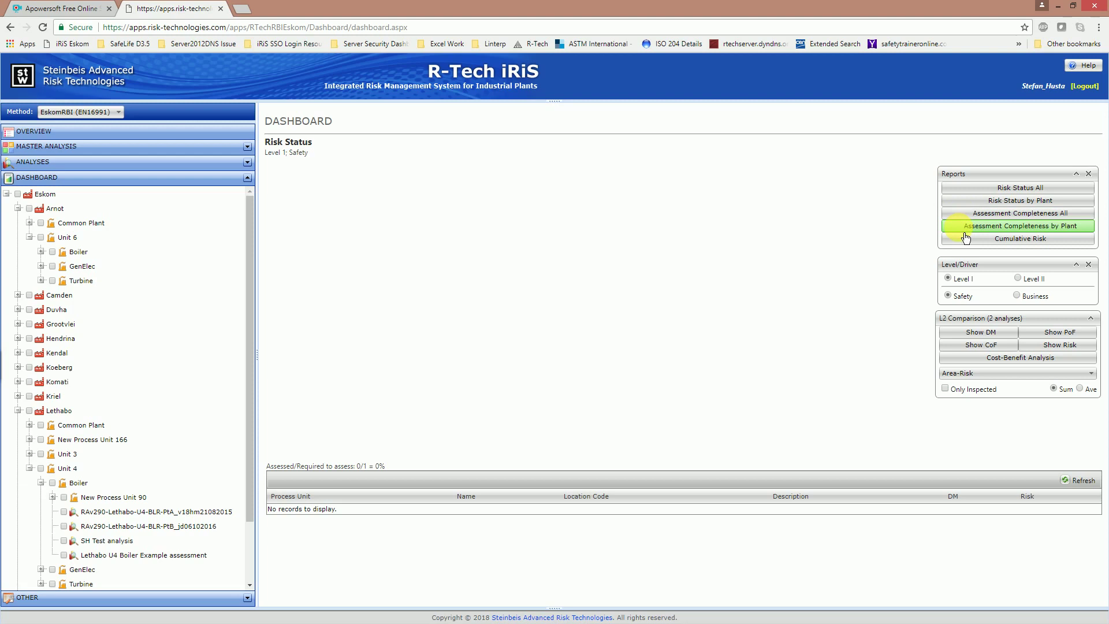
{"action": "left_click", "coordinate": [970, 239]}
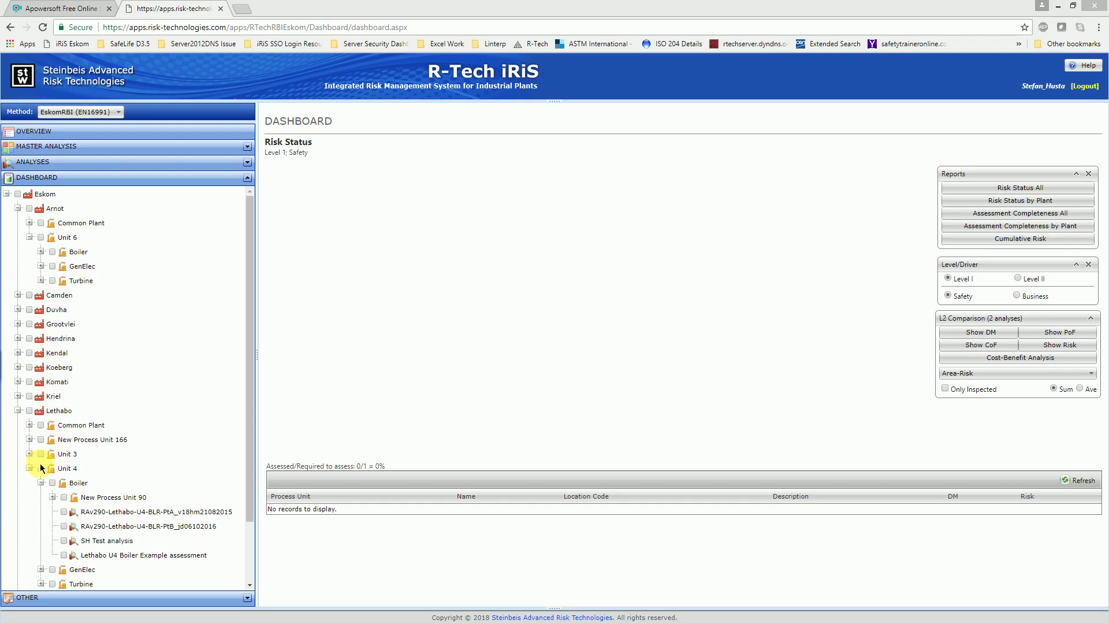
Step: Generate the Risk Status All report for the Boiler of Lethabo Unit 4 at Level I, Safety, and review its chart and component table
{"action": "left_click", "coordinate": [78, 484]}
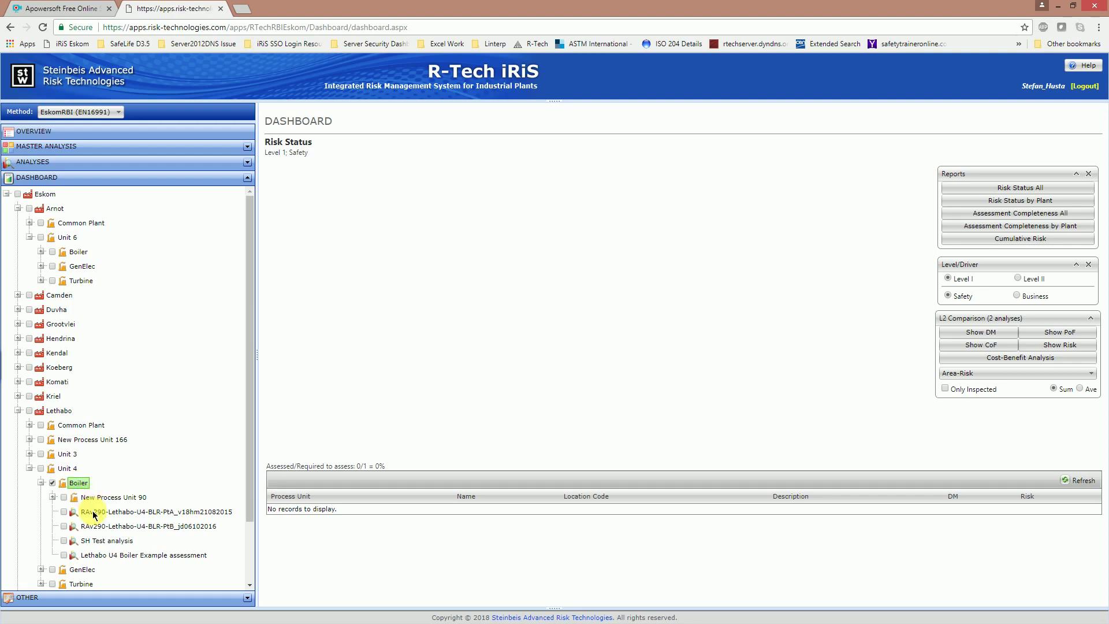
{"action": "left_click", "coordinate": [141, 526]}
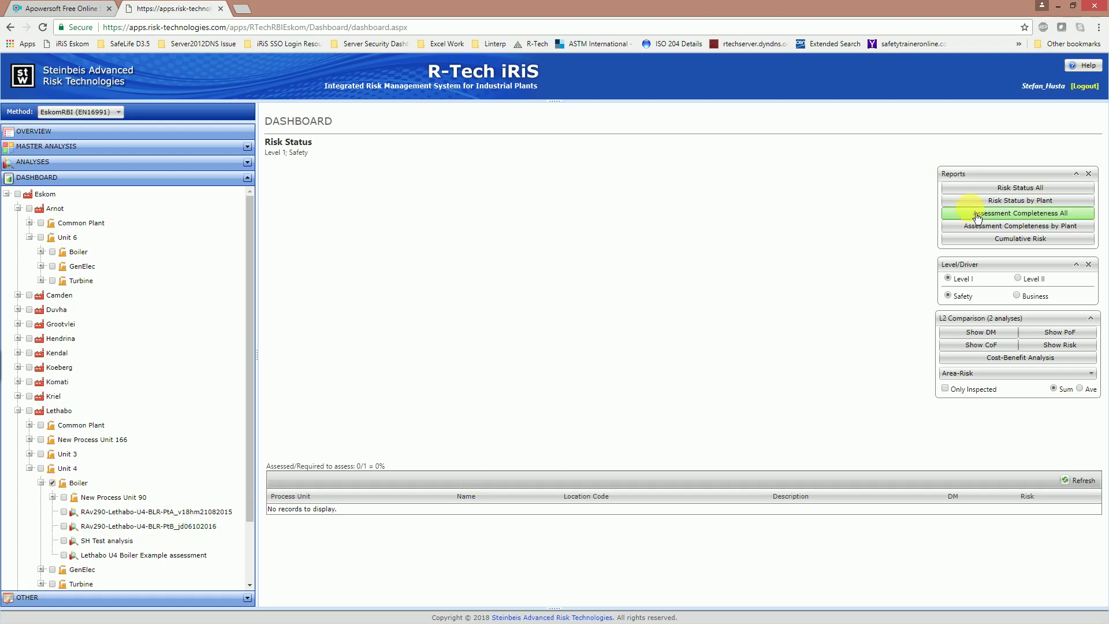
{"action": "left_click", "coordinate": [1009, 187]}
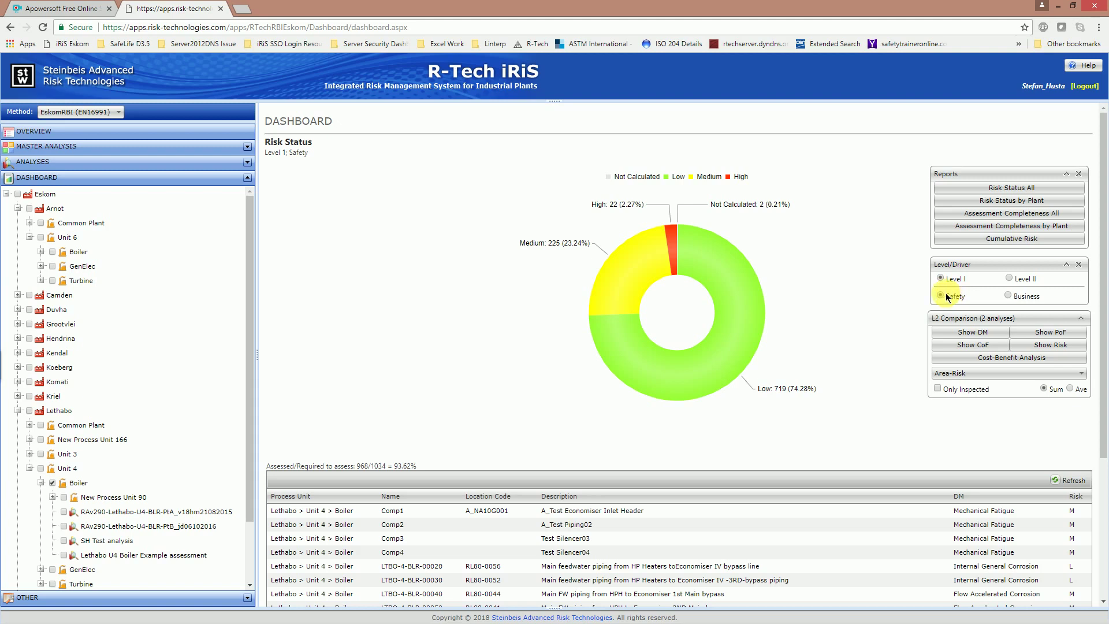
{"action": "mouse_move", "coordinate": [778, 332]}
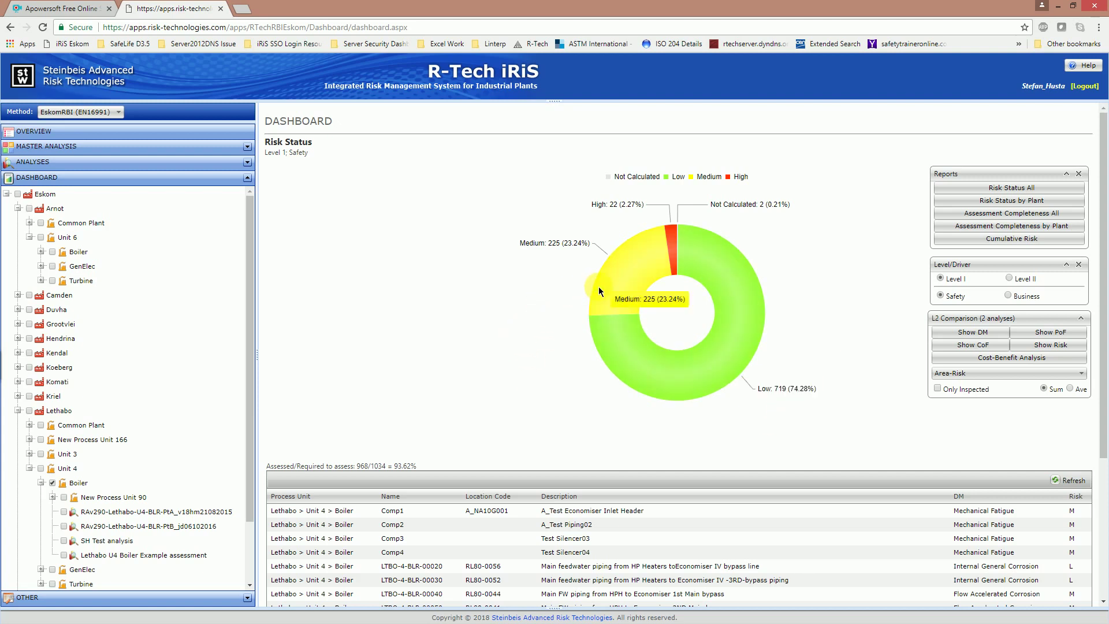
{"action": "mouse_move", "coordinate": [674, 237]}
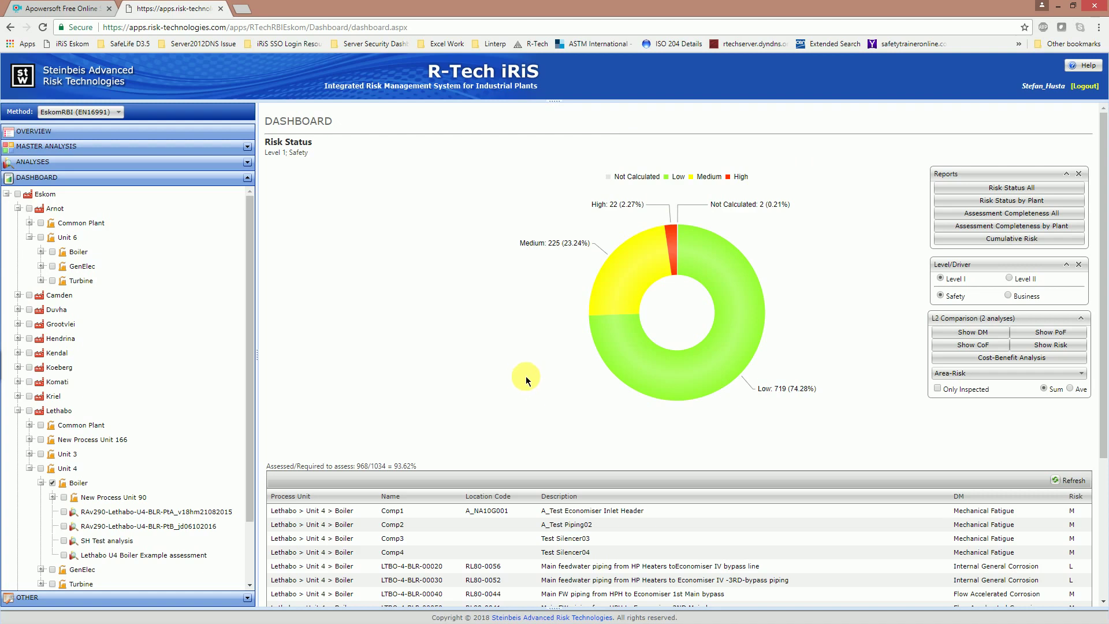
{"action": "scroll", "coordinate": [741, 499], "scroll_direction": "down", "scroll_amount": 4}
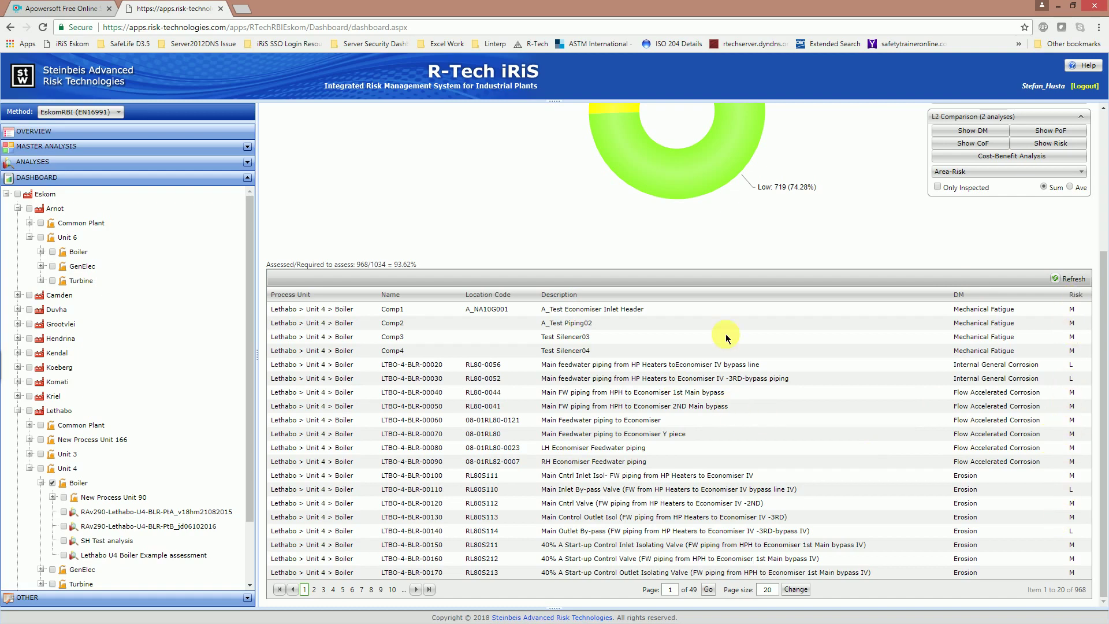
{"action": "scroll", "coordinate": [727, 332], "scroll_direction": "up", "scroll_amount": 4}
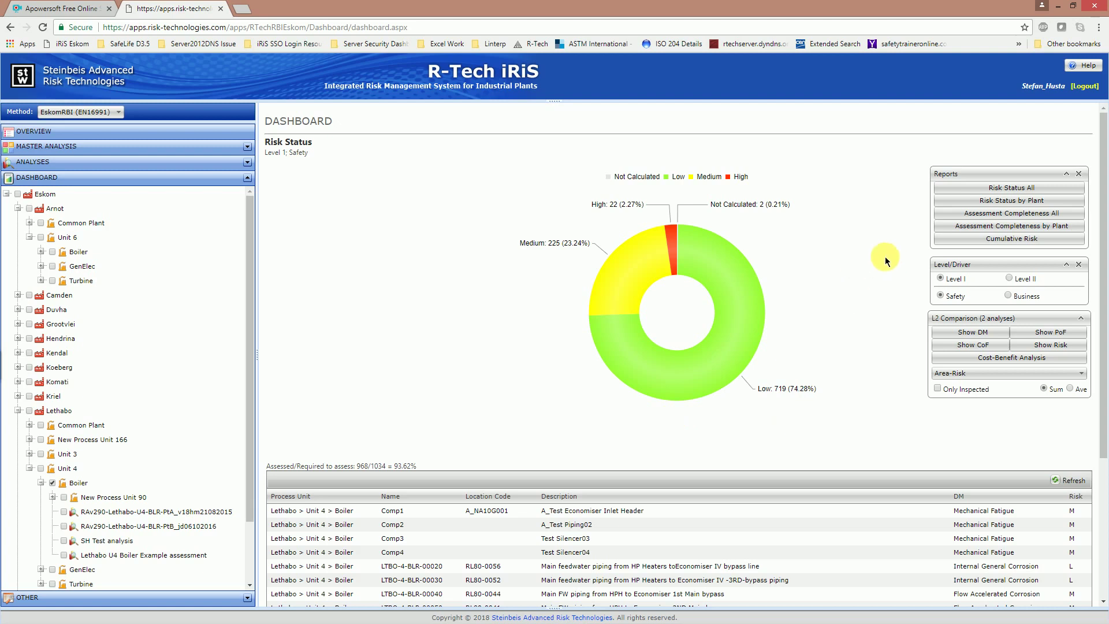
Step: Regenerate the Risk Status All report for the same Boiler with the Business driver at Level I
{"action": "left_click", "coordinate": [1007, 296]}
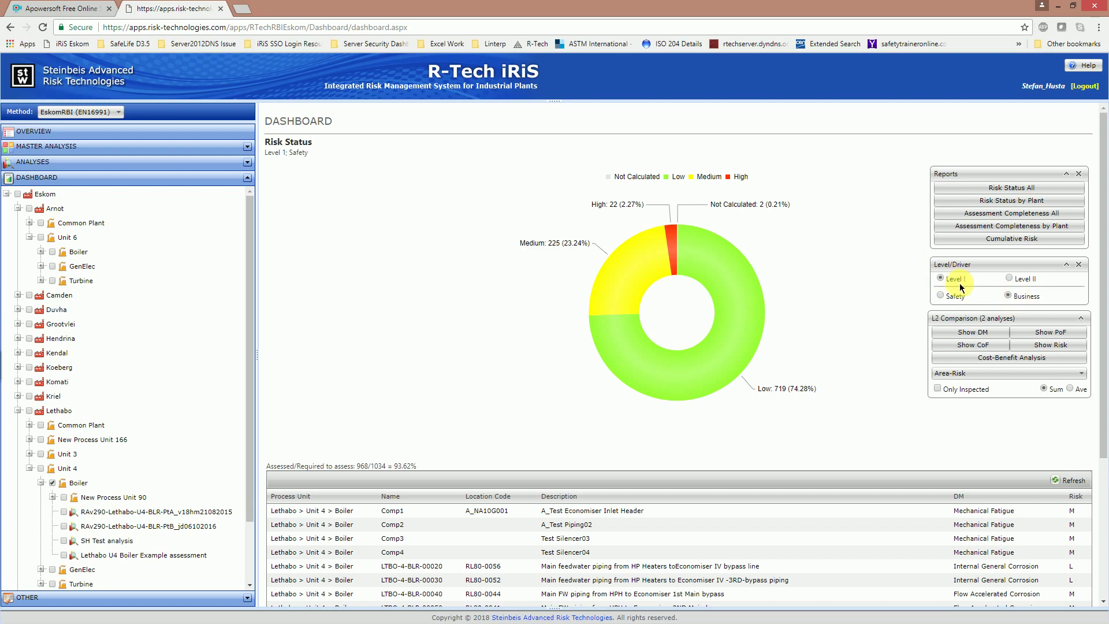
{"action": "left_click", "coordinate": [976, 193]}
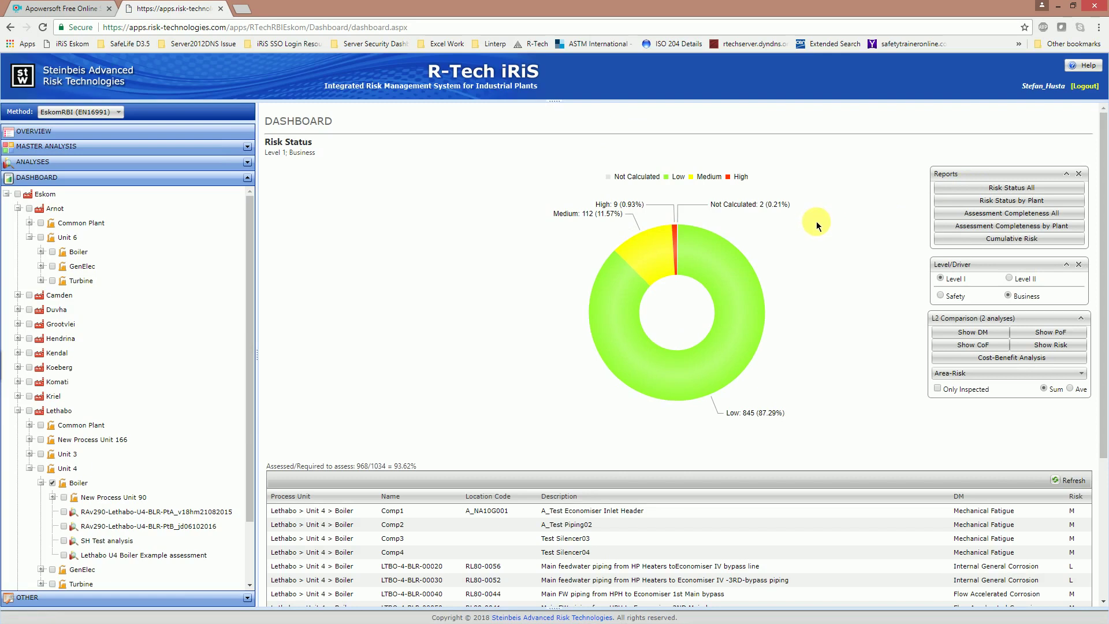
Step: Generate the Risk Status All report for the Lethabo Unit 4 Boiler at Level II, Safety, with Show All DM, and review it
{"action": "left_click", "coordinate": [942, 296]}
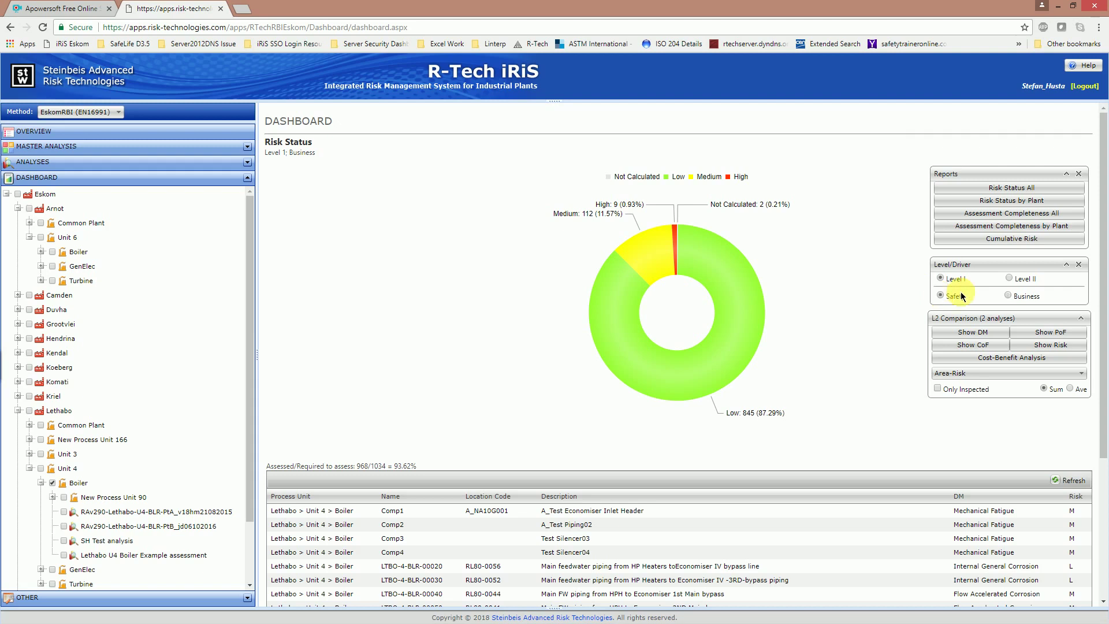
{"action": "left_click", "coordinate": [1010, 279]}
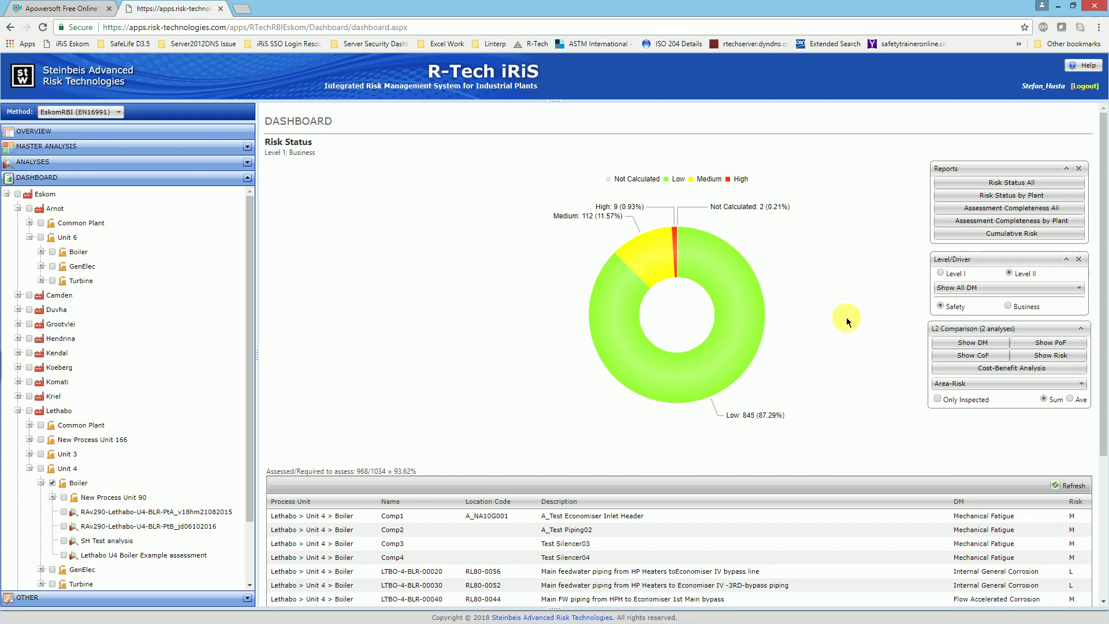
{"action": "left_click", "coordinate": [968, 288]}
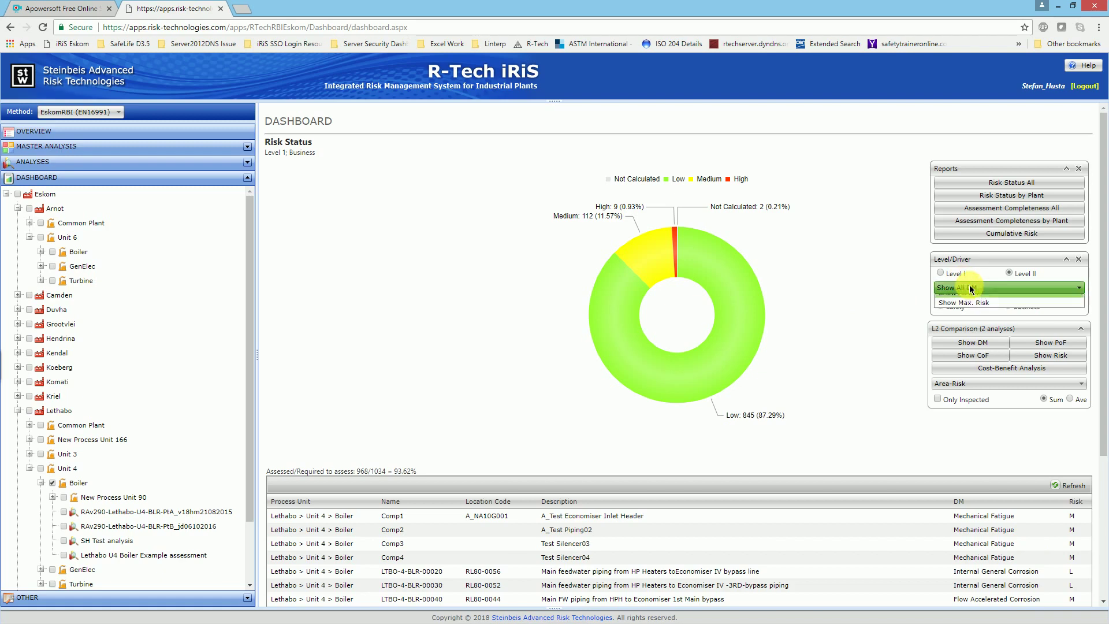
{"action": "left_click", "coordinate": [968, 288]}
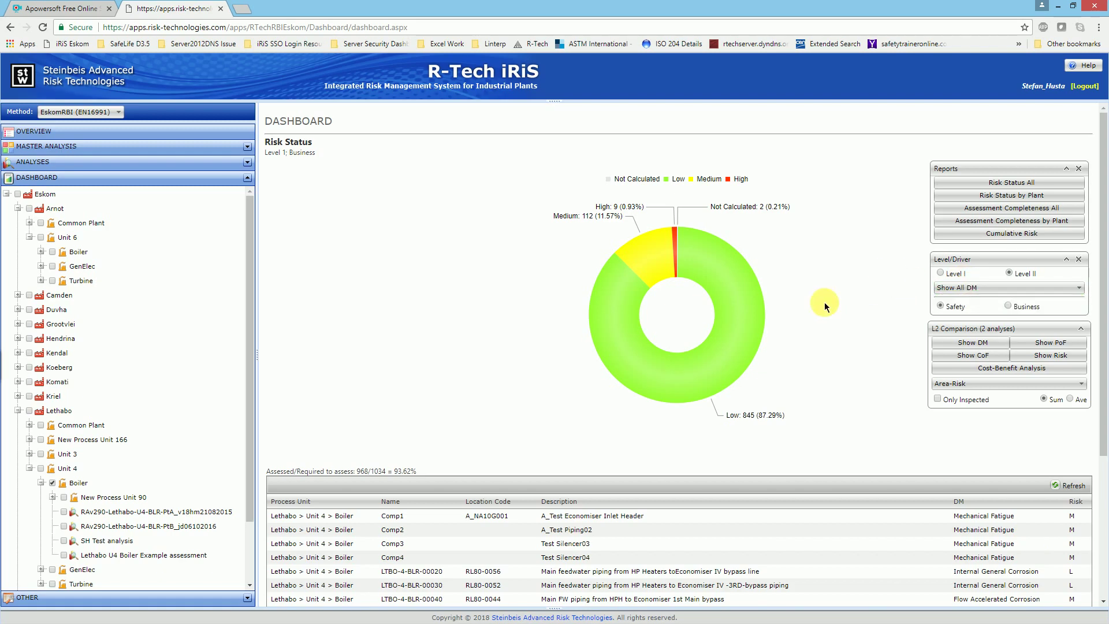
{"action": "left_click", "coordinate": [970, 289]}
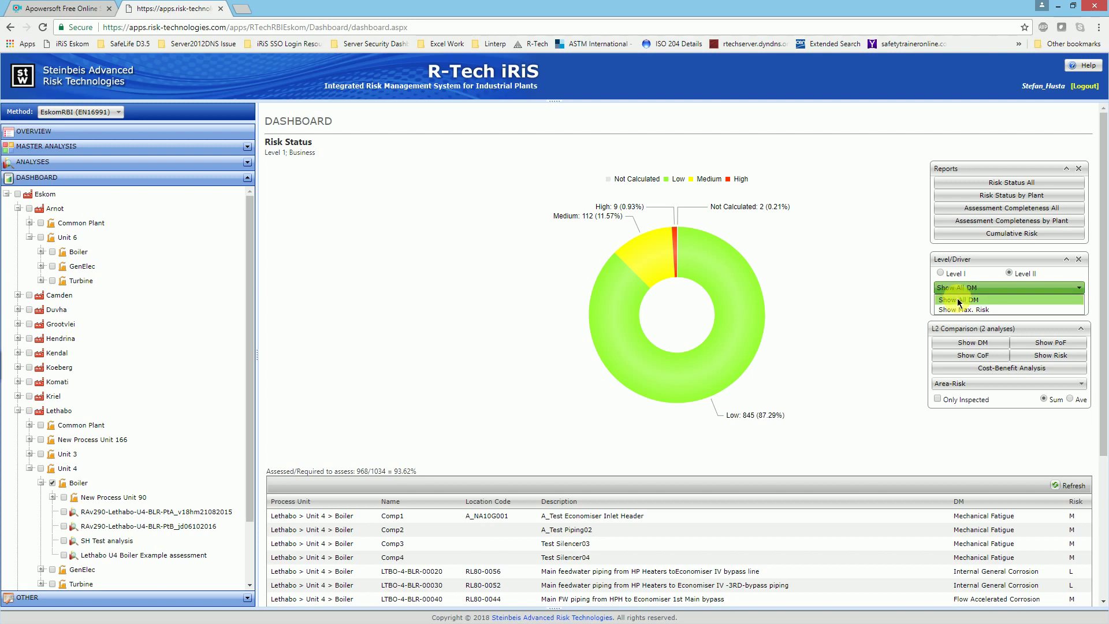
{"action": "left_click", "coordinate": [849, 284]}
{"action": "scroll", "coordinate": [586, 543], "scroll_direction": "down", "scroll_amount": 4}
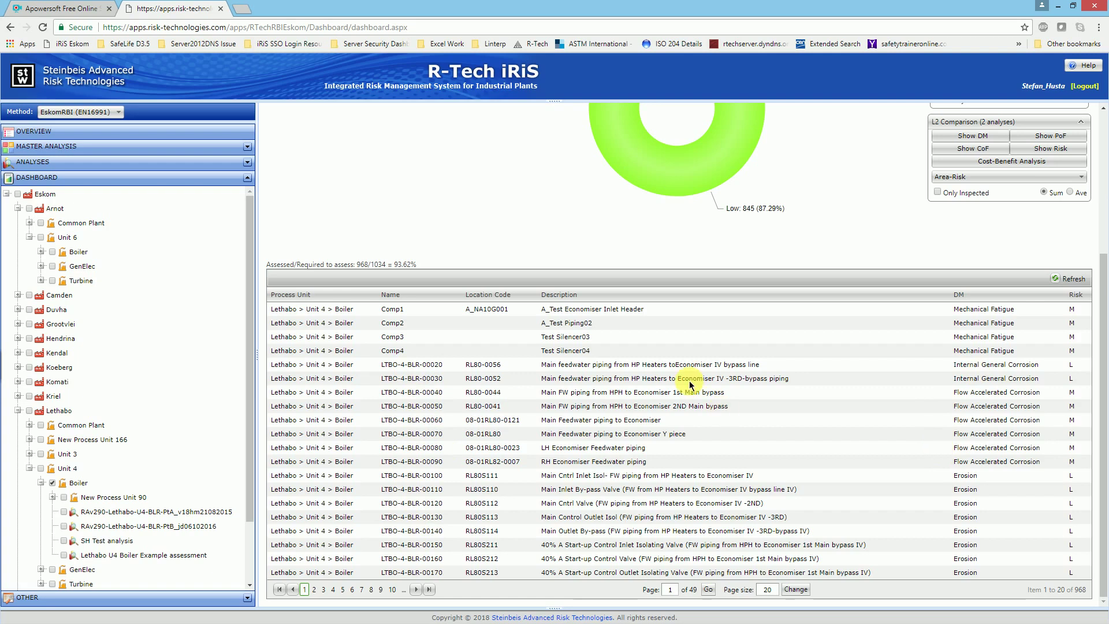
{"action": "scroll", "coordinate": [751, 370], "scroll_direction": "up", "scroll_amount": 4}
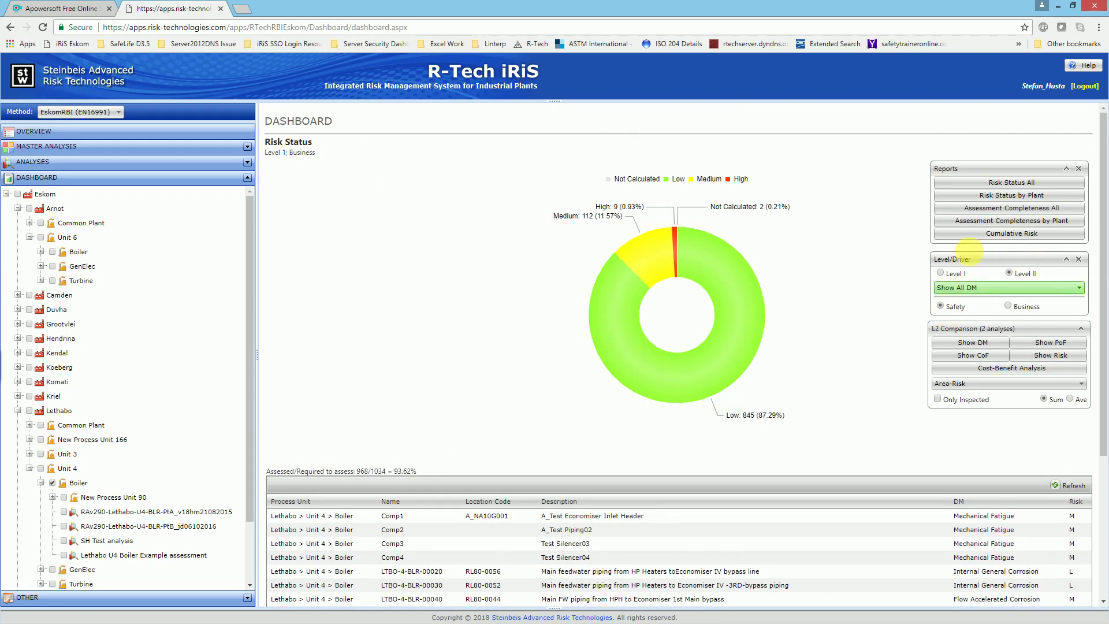
{"action": "left_click", "coordinate": [989, 190]}
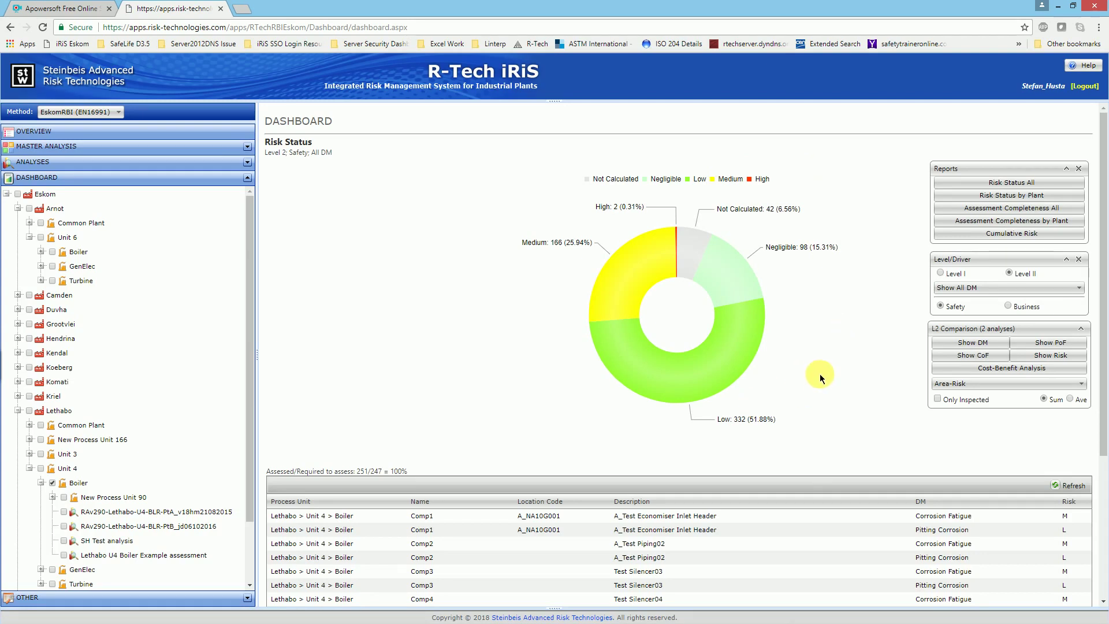
{"action": "scroll", "coordinate": [820, 374], "scroll_direction": "down", "scroll_amount": 1}
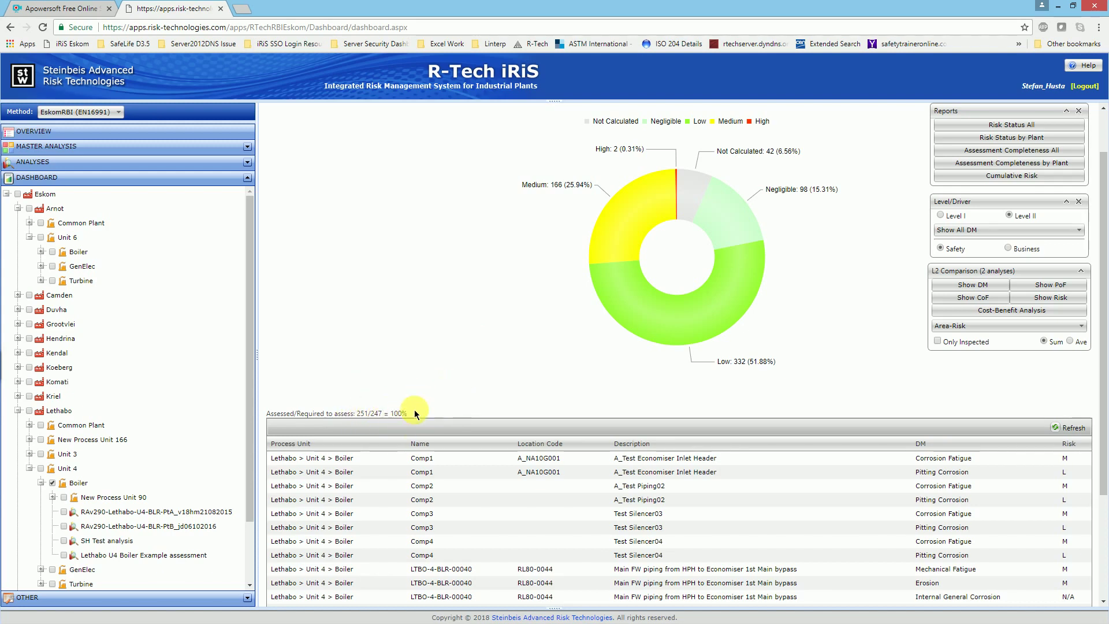
{"action": "scroll", "coordinate": [413, 346], "scroll_direction": "up", "scroll_amount": 1}
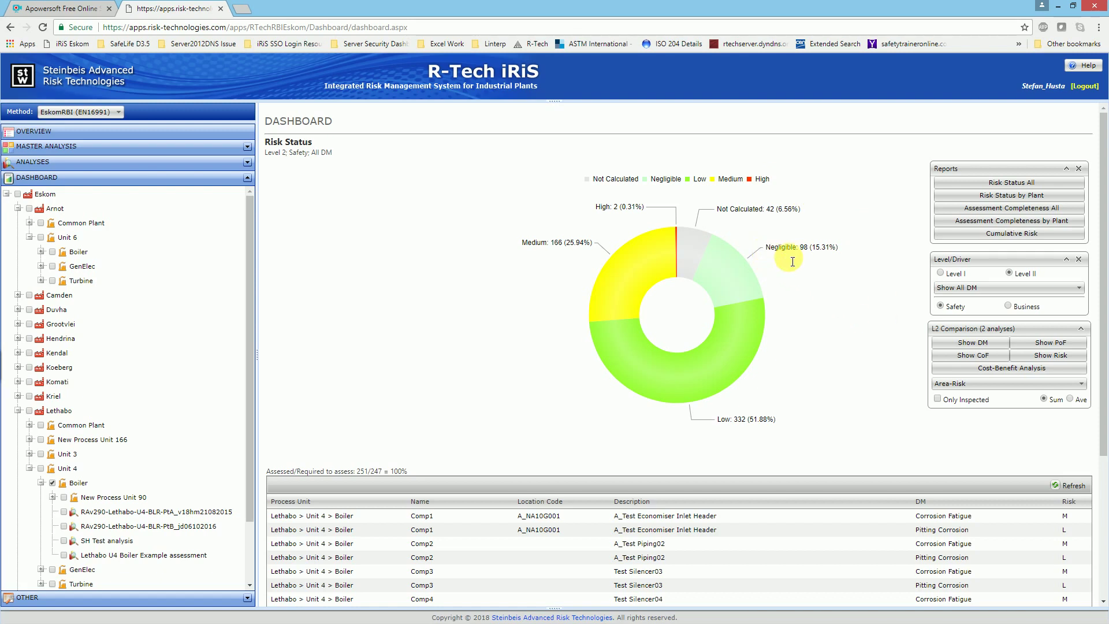
{"action": "mouse_move", "coordinate": [801, 263]}
Step: Hide the Not Calculated, Negligible and Low categories from the risk status chart, and restore all three
{"action": "left_click", "coordinate": [595, 186]}
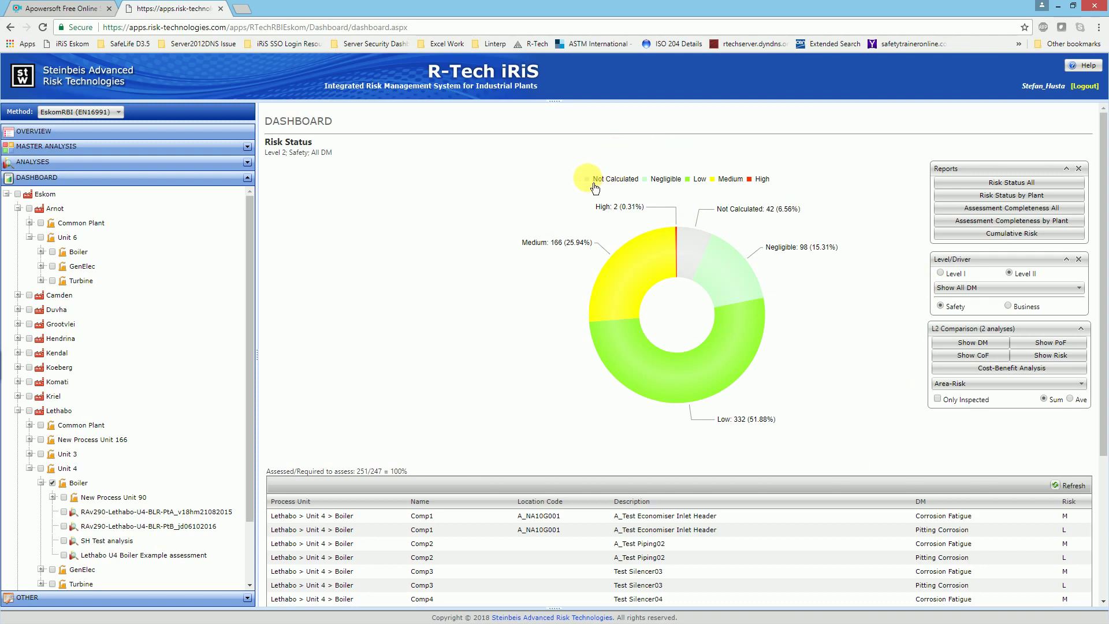
{"action": "left_click", "coordinate": [650, 188]}
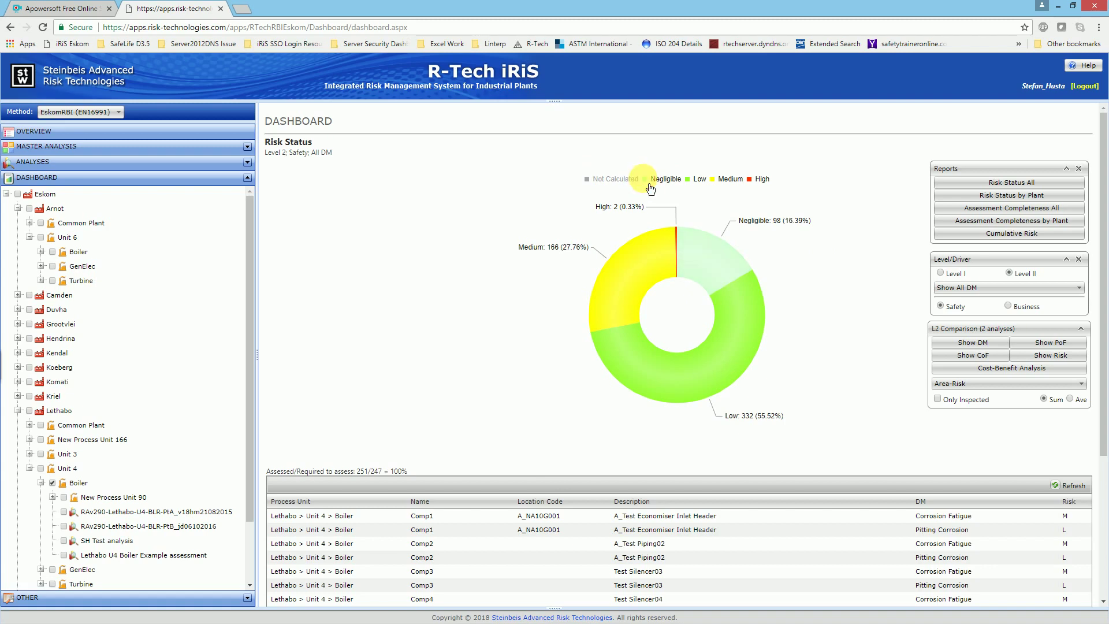
{"action": "left_click", "coordinate": [693, 183]}
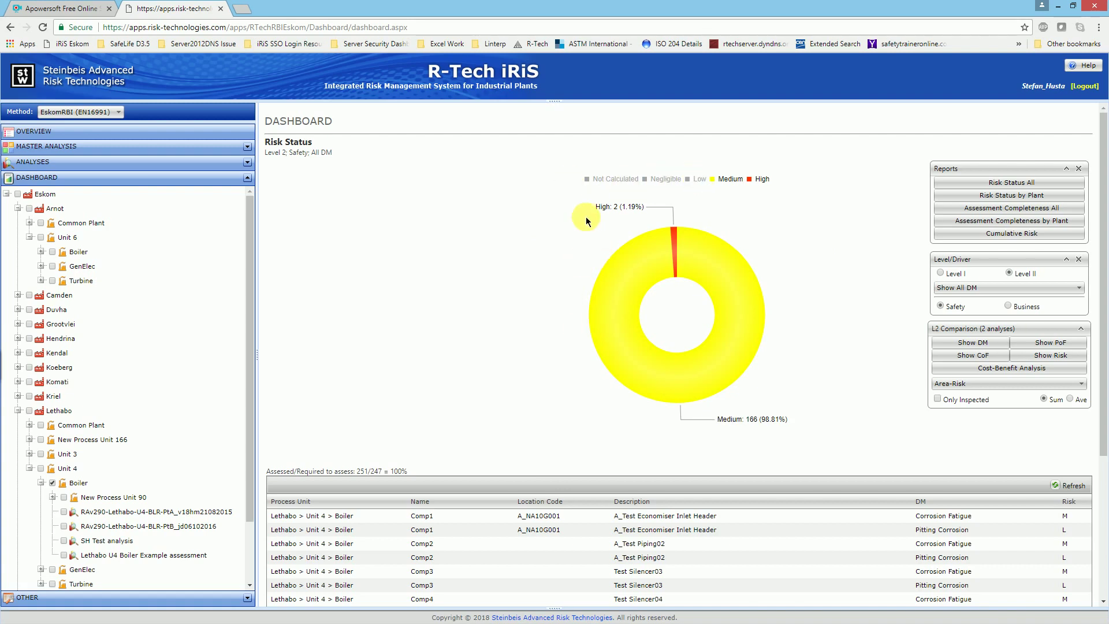
{"action": "left_click", "coordinate": [697, 180]}
{"action": "left_click", "coordinate": [645, 180]}
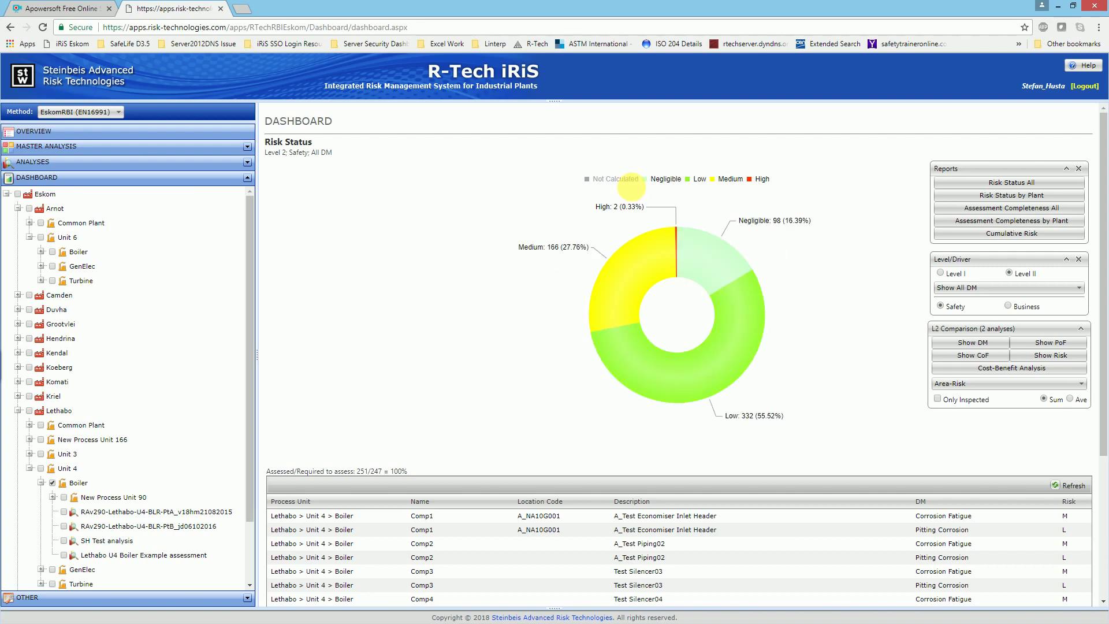
{"action": "left_click", "coordinate": [592, 179]}
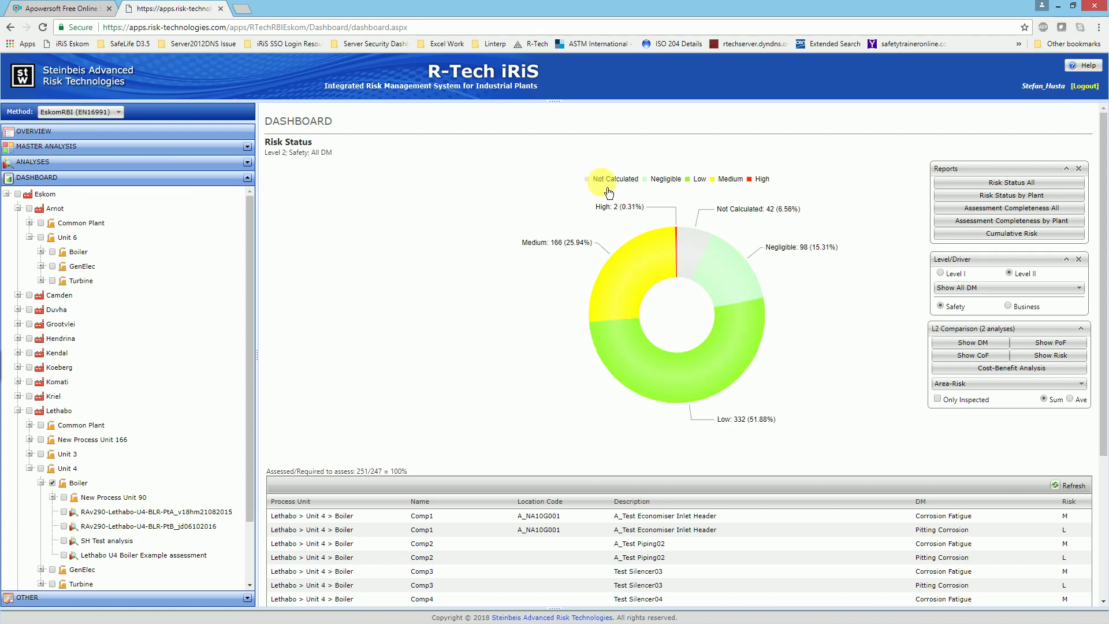
Step: Hide the High and Medium categories from the risk status chart, and restore both
{"action": "left_click", "coordinate": [751, 179]}
{"action": "left_click", "coordinate": [730, 179]}
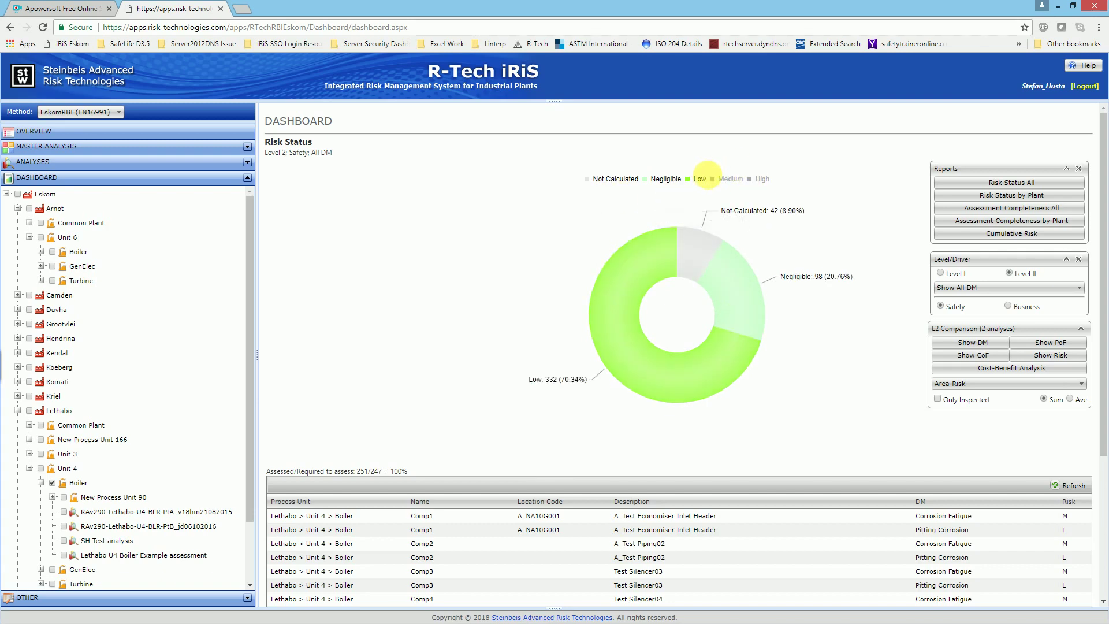
{"action": "left_click", "coordinate": [729, 179]}
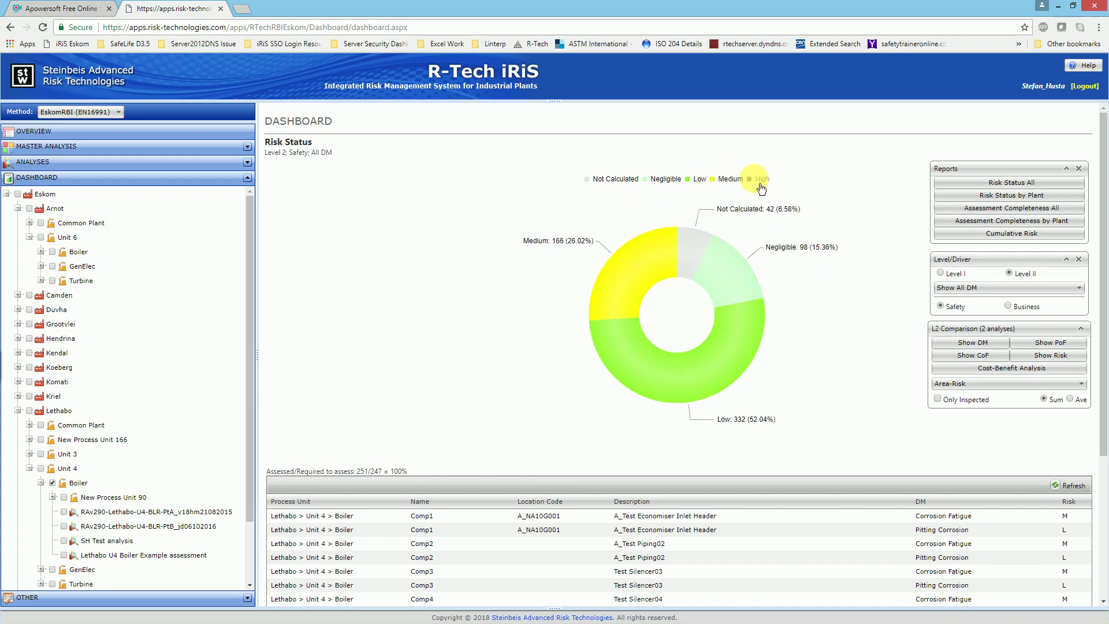
{"action": "left_click", "coordinate": [760, 185]}
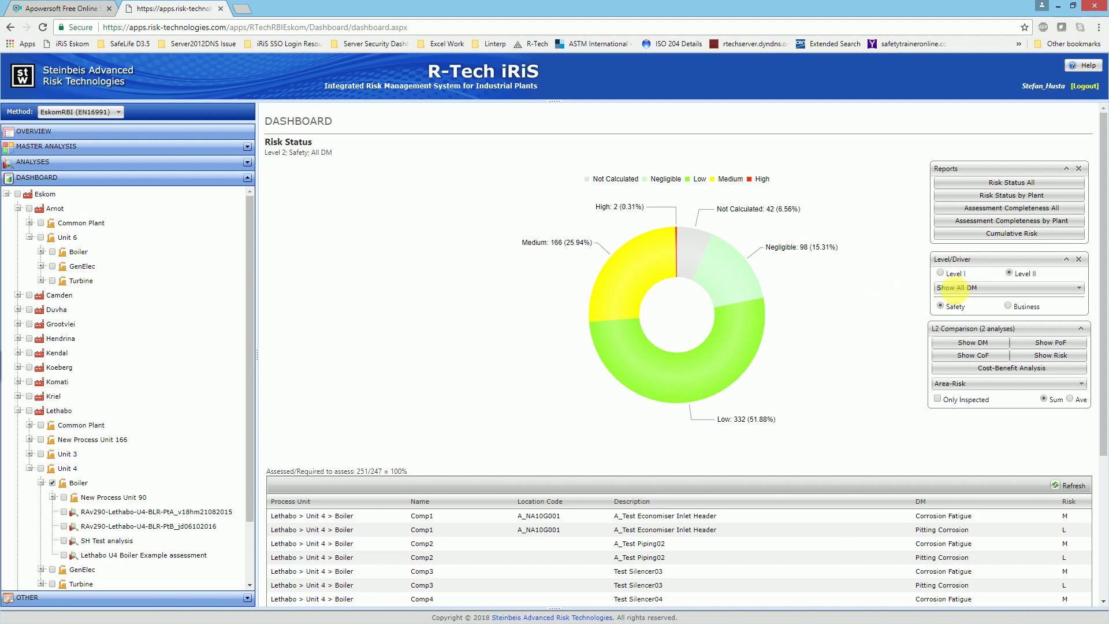
Step: Regenerate the Risk Status All report at Level II, Safety, with Show Max. Risk instead of all damage mechanisms
{"action": "left_click", "coordinate": [952, 290]}
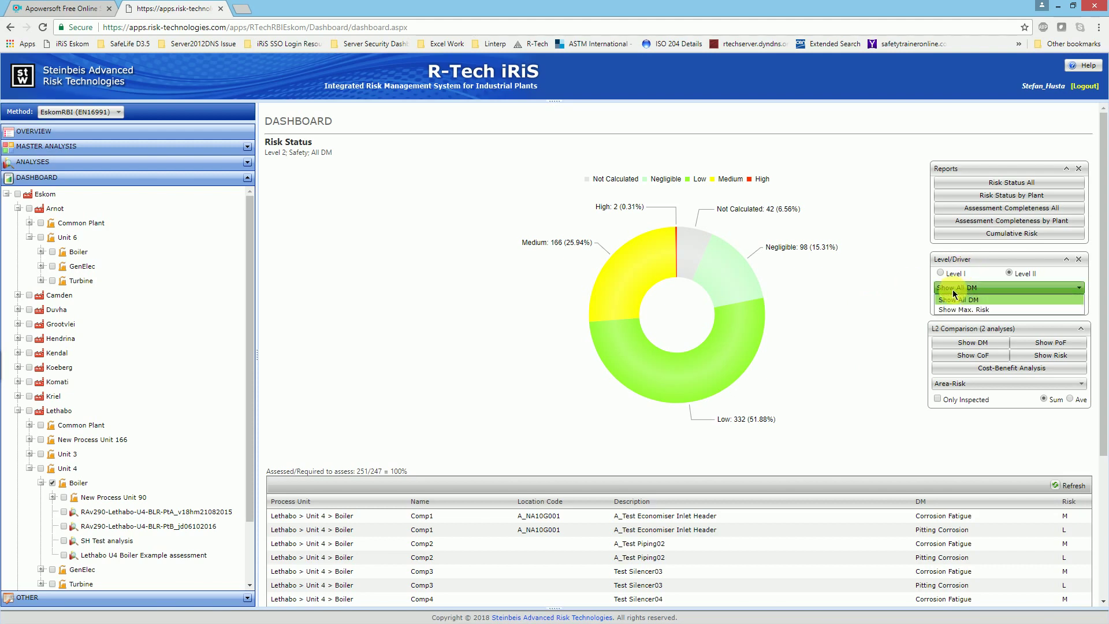
{"action": "left_click", "coordinate": [877, 325]}
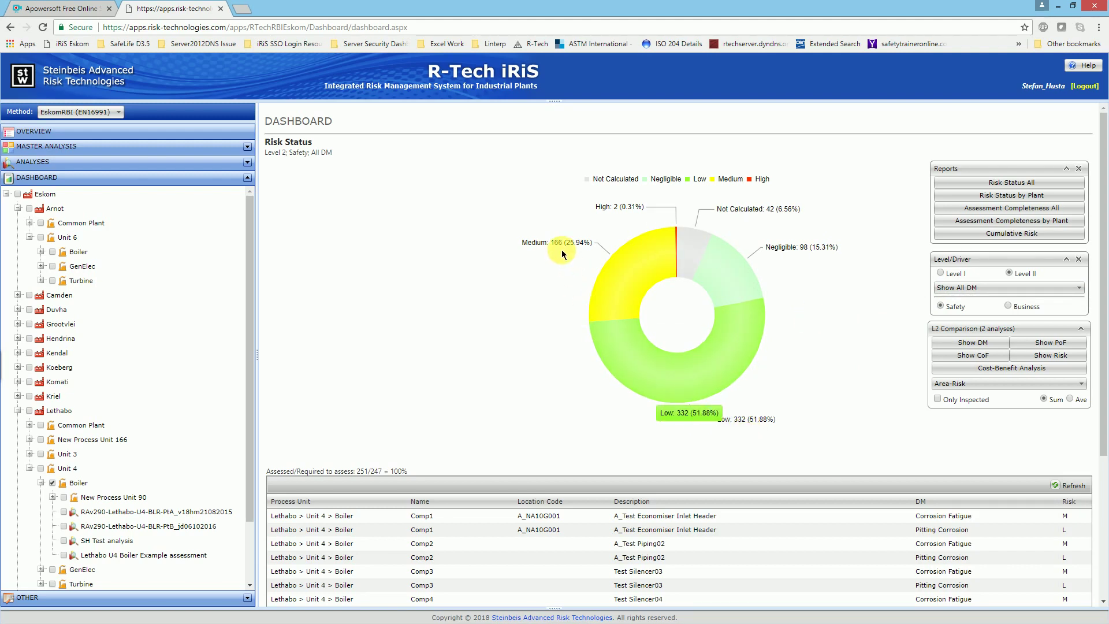
{"action": "left_click", "coordinate": [961, 288]}
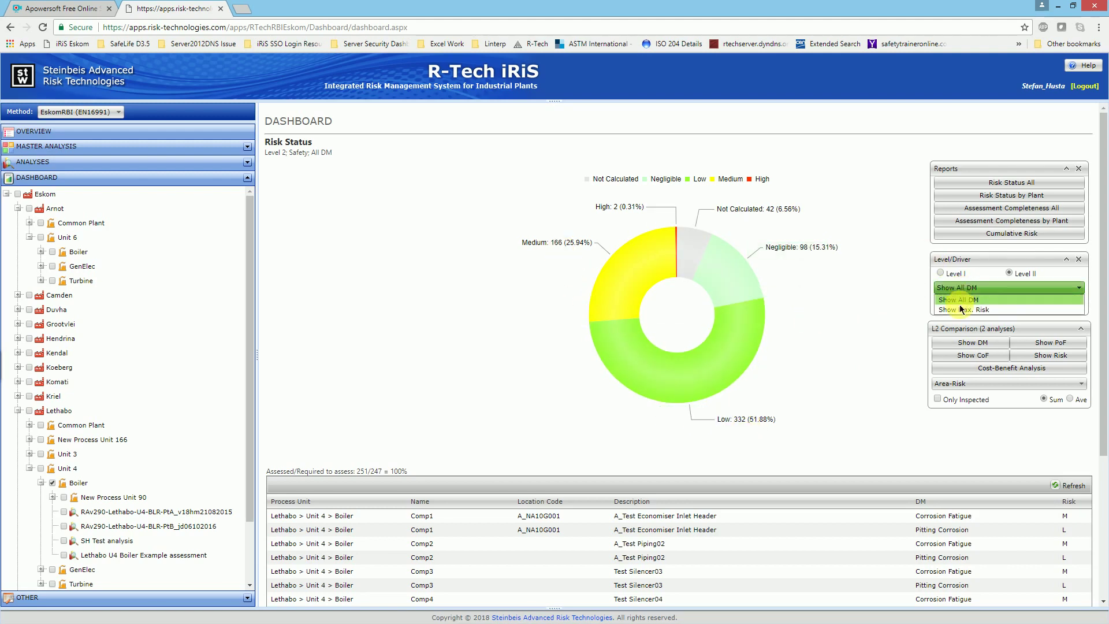
{"action": "left_click", "coordinate": [959, 303]}
{"action": "left_click", "coordinate": [992, 190]}
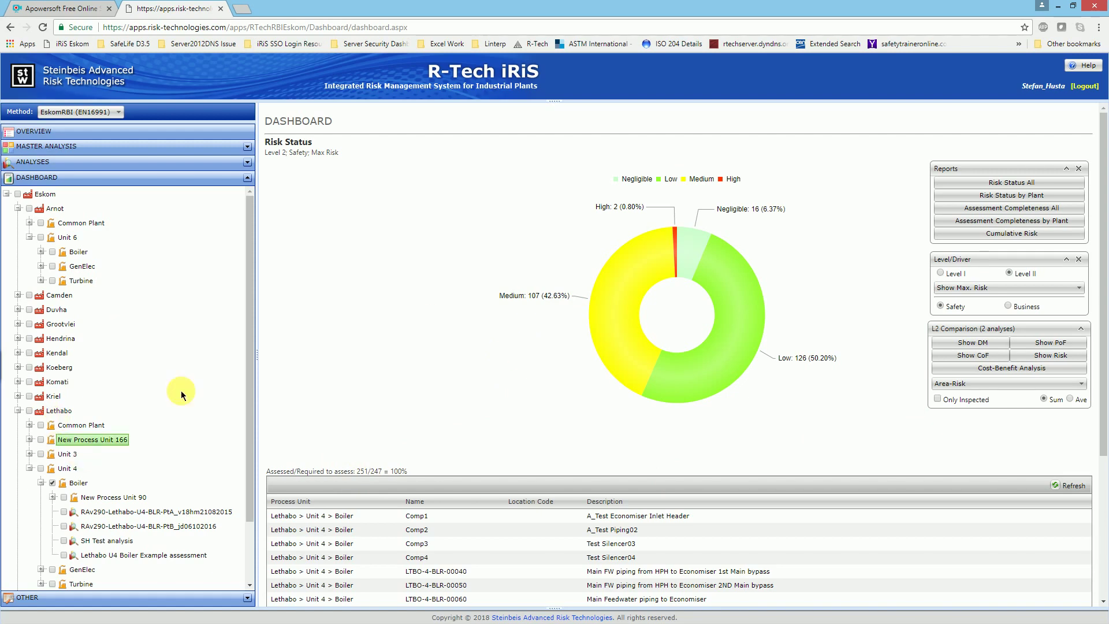
Step: Add the Boiler of Arnot Unit 6 to the selection and generate Risk Status All and Risk Status by Plant at Level I, Safety
{"action": "left_click", "coordinate": [53, 252]}
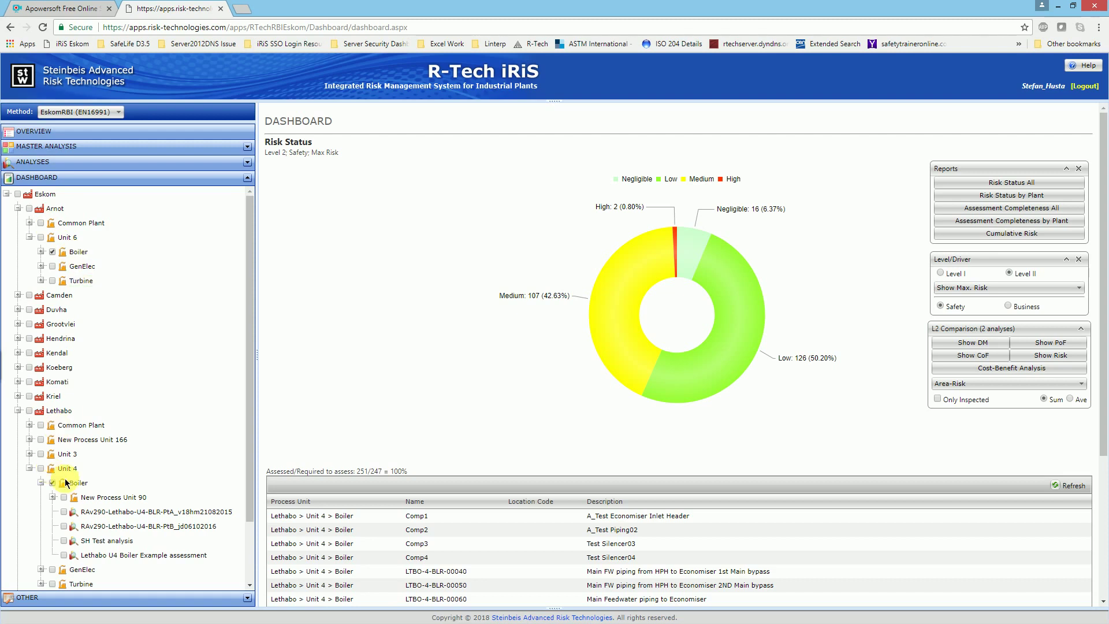
{"action": "left_click", "coordinate": [940, 273]}
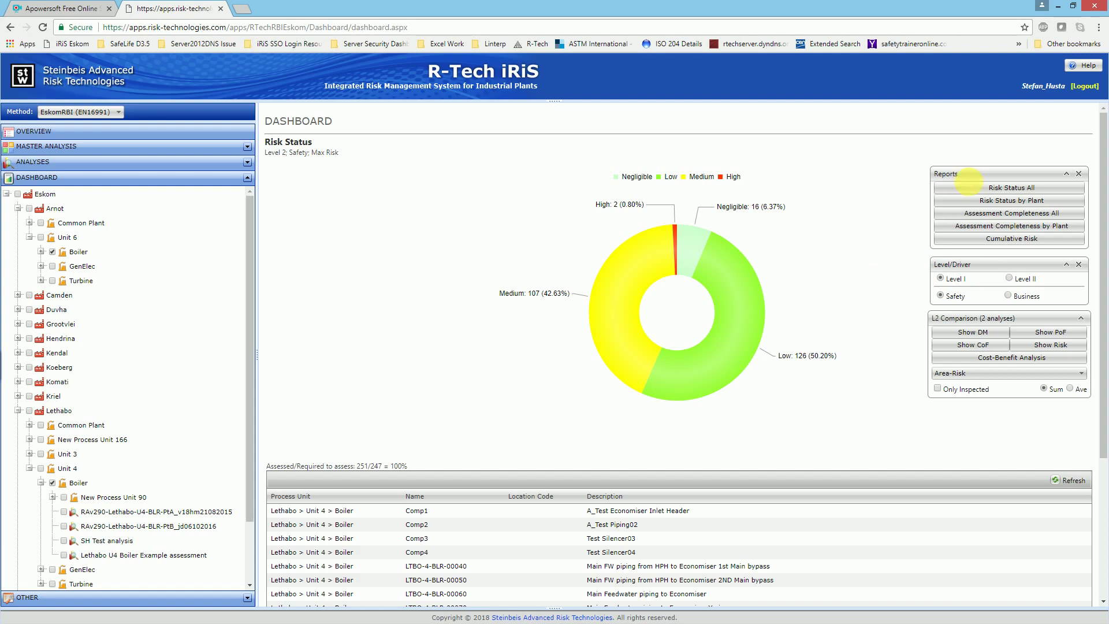
{"action": "left_click", "coordinate": [974, 186]}
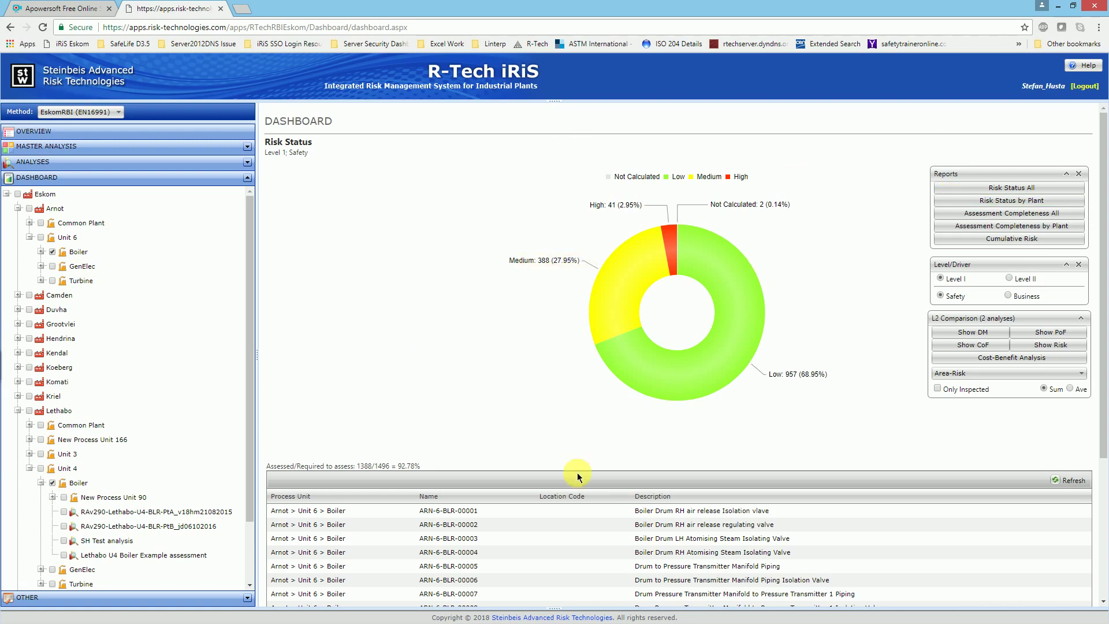
{"action": "mouse_move", "coordinate": [832, 369]}
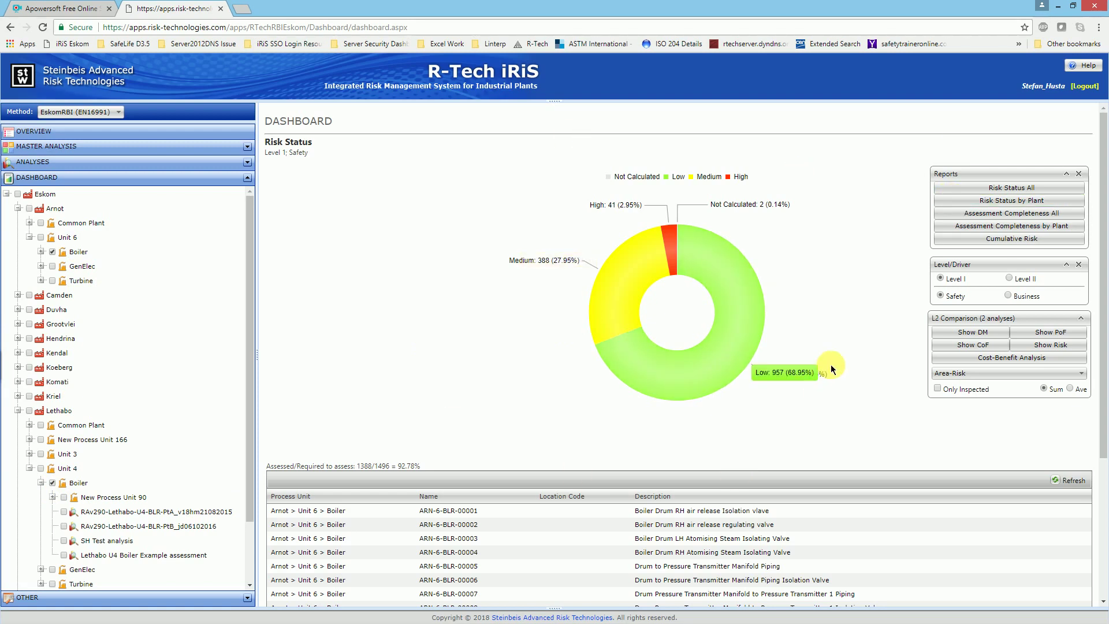
{"action": "left_click", "coordinate": [977, 200]}
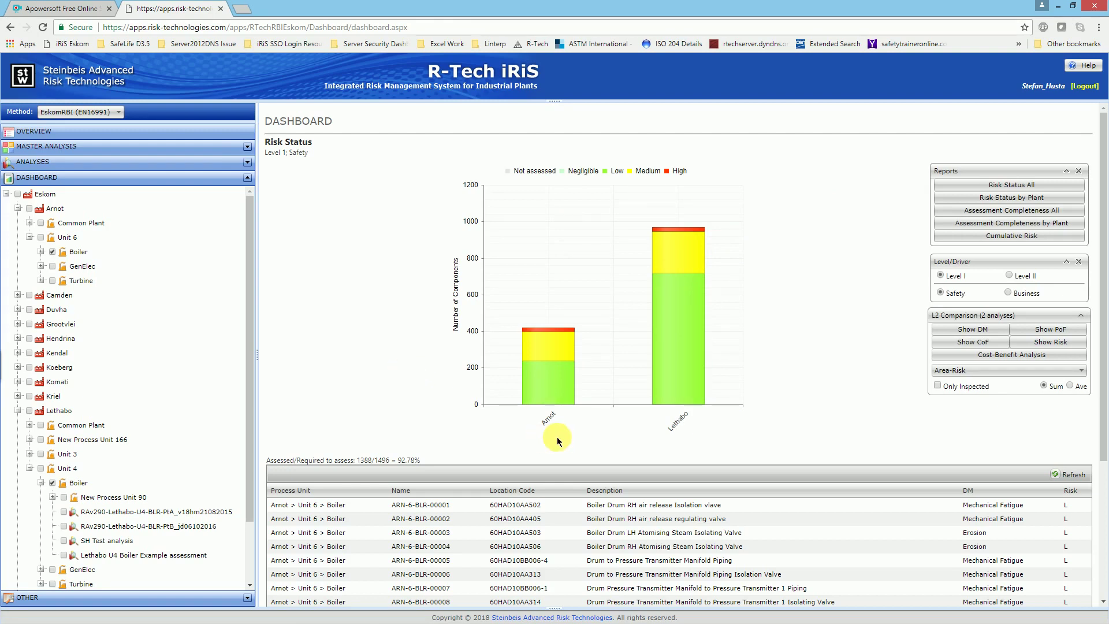
{"action": "mouse_move", "coordinate": [545, 341]}
Step: Expand Matla down to Unit 2 in the plant tree and add its Boiler to the selection
{"action": "scroll", "coordinate": [238, 362], "scroll_direction": "down", "scroll_amount": 3}
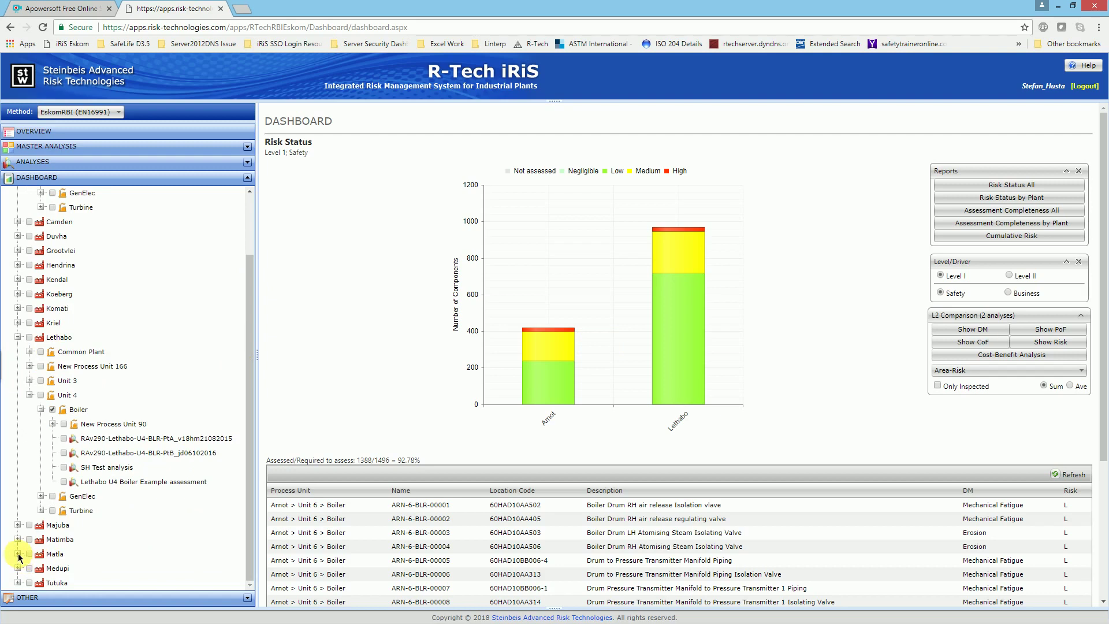
{"action": "left_click", "coordinate": [18, 554]}
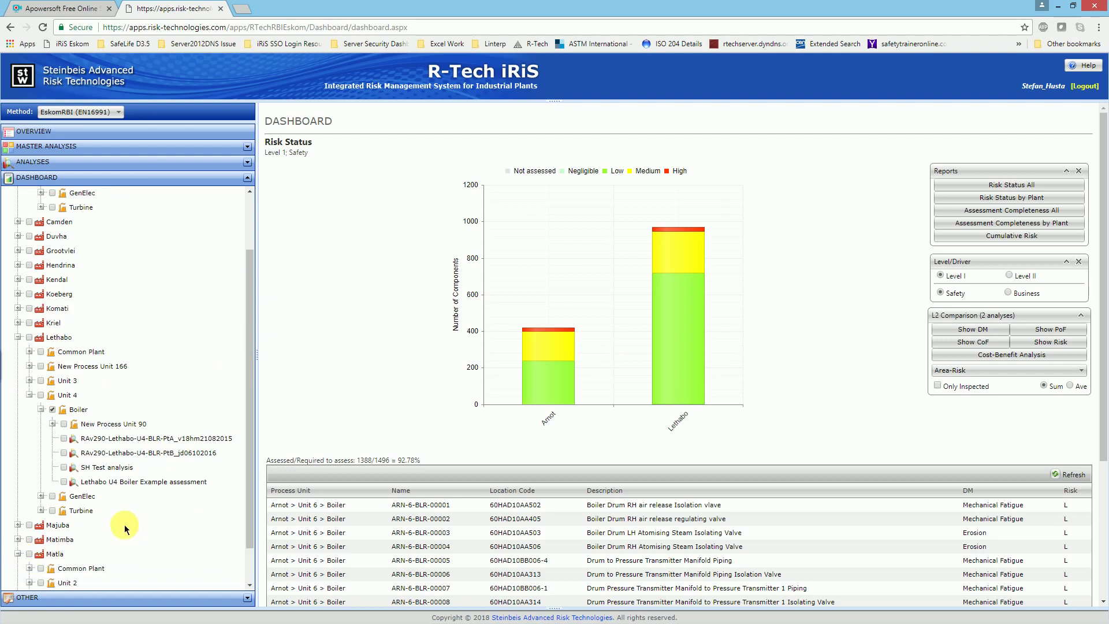
{"action": "scroll", "coordinate": [63, 532], "scroll_direction": "down", "scroll_amount": 1}
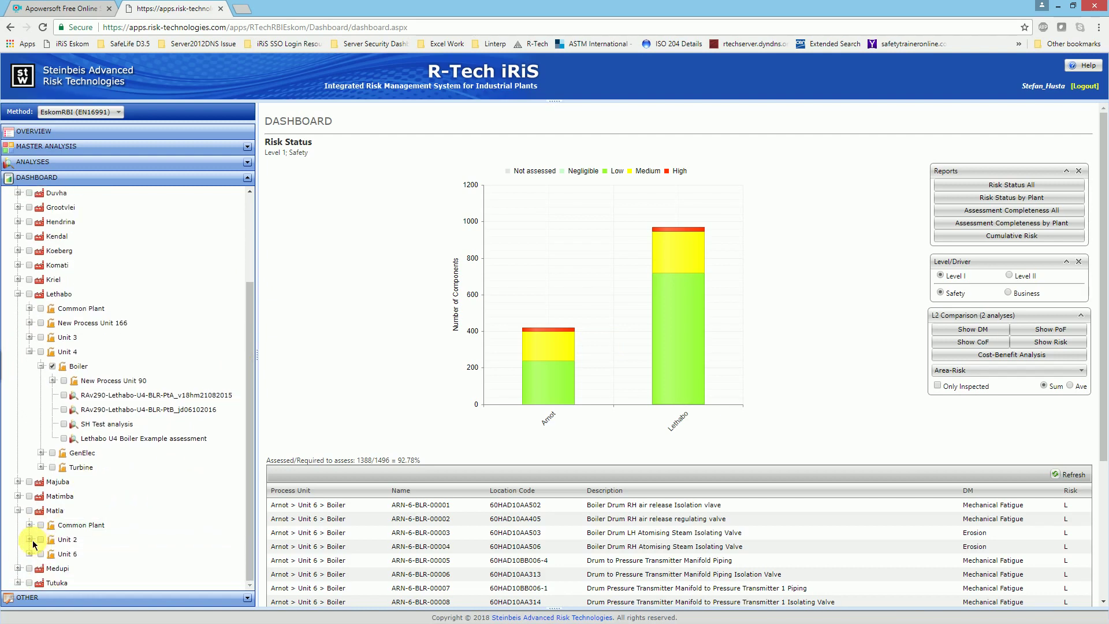
{"action": "left_click", "coordinate": [30, 540]}
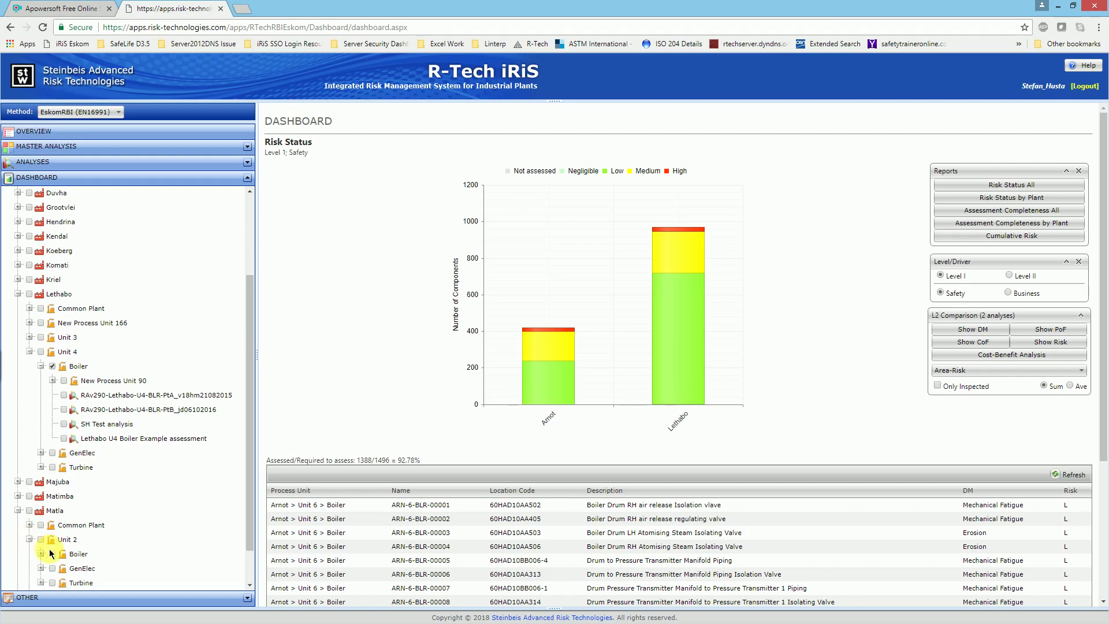
{"action": "left_click", "coordinate": [53, 554]}
Step: Generate the Risk Status by Plant report at Level II, Safety, with Show Max. Risk
{"action": "left_click", "coordinate": [1010, 276]}
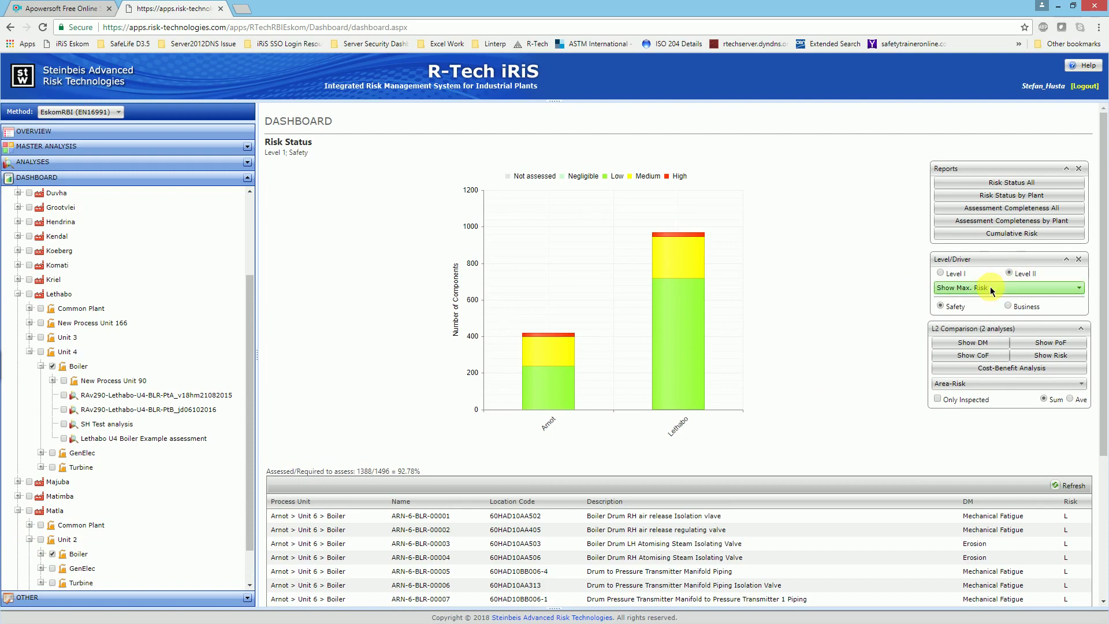
{"action": "left_click", "coordinate": [983, 289]}
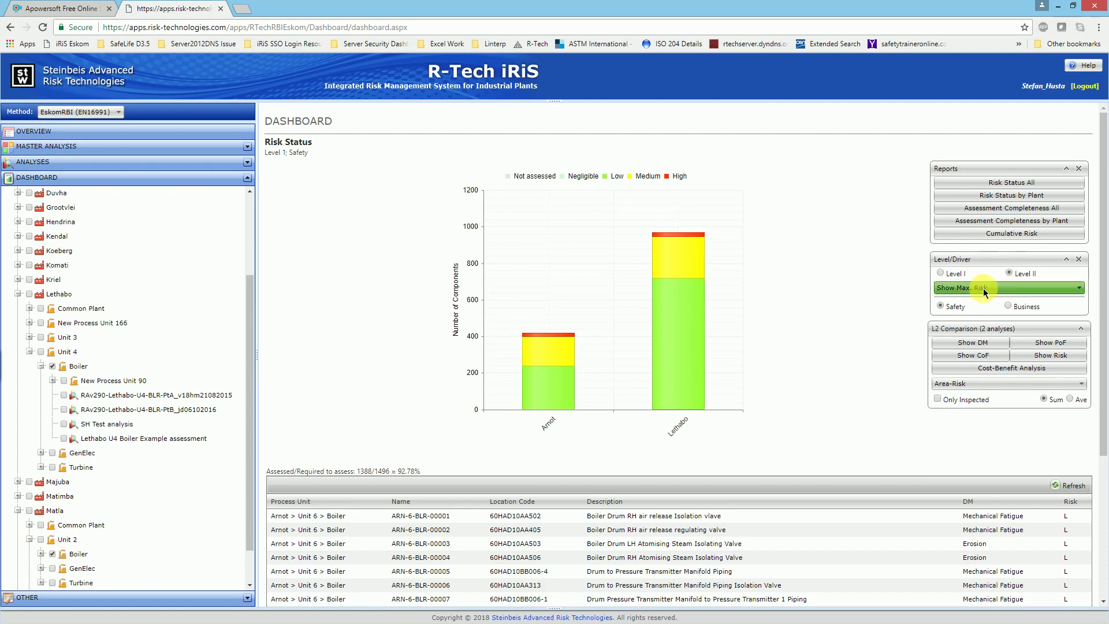
{"action": "left_click", "coordinate": [963, 311]}
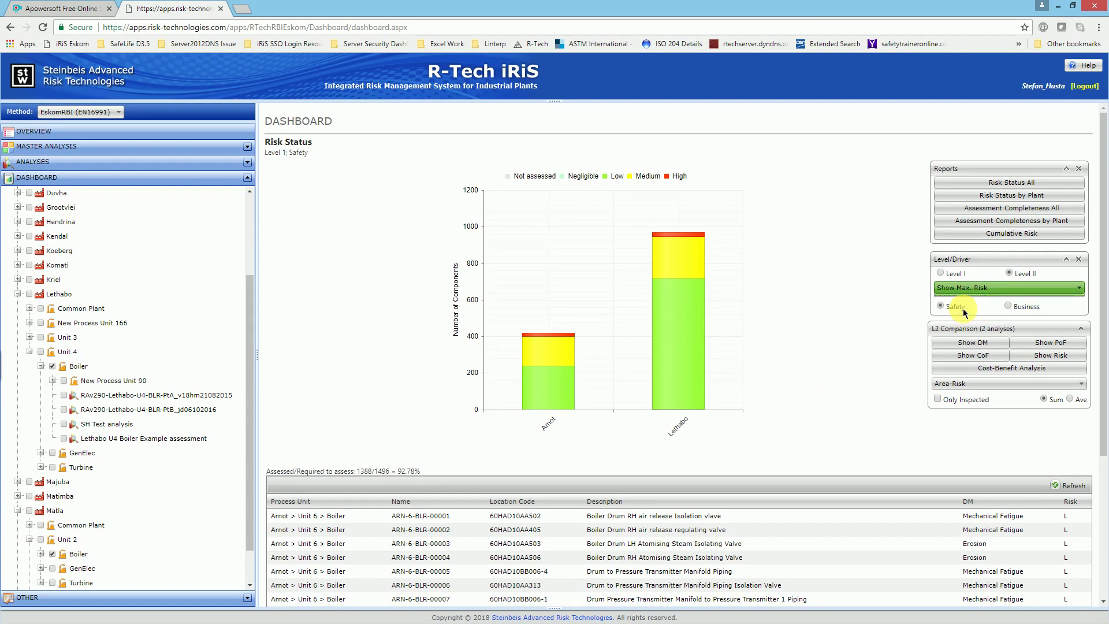
{"action": "left_click", "coordinate": [993, 197]}
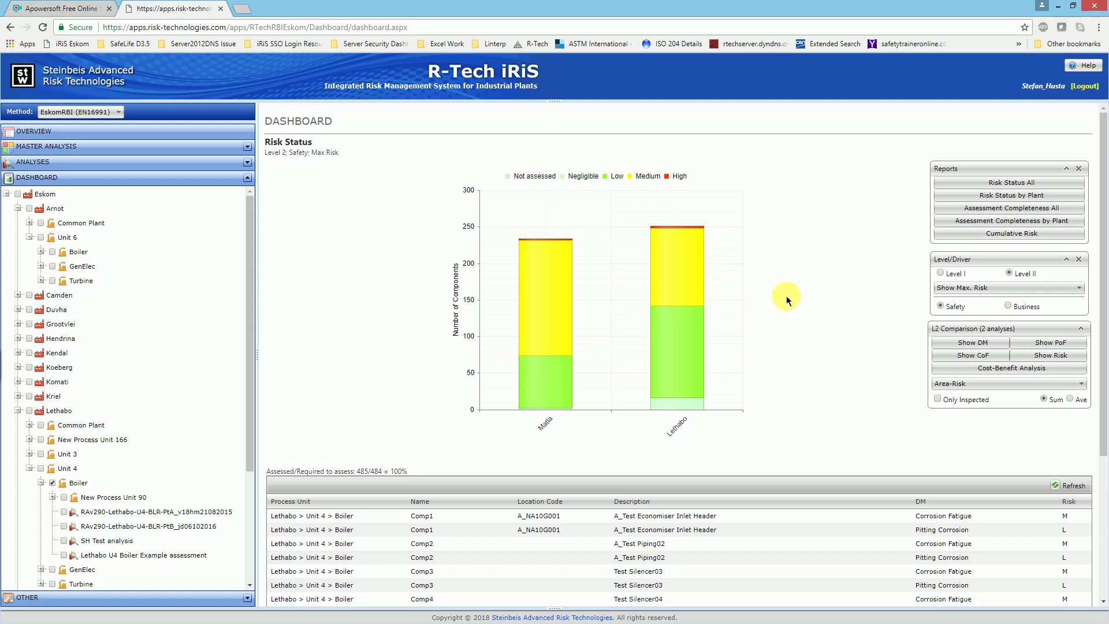
Step: Regenerate the Risk Status by Plant report at Level II, Safety, with Show All DM instead of maximum risk
{"action": "mouse_move", "coordinate": [654, 262]}
{"action": "mouse_move", "coordinate": [546, 290]}
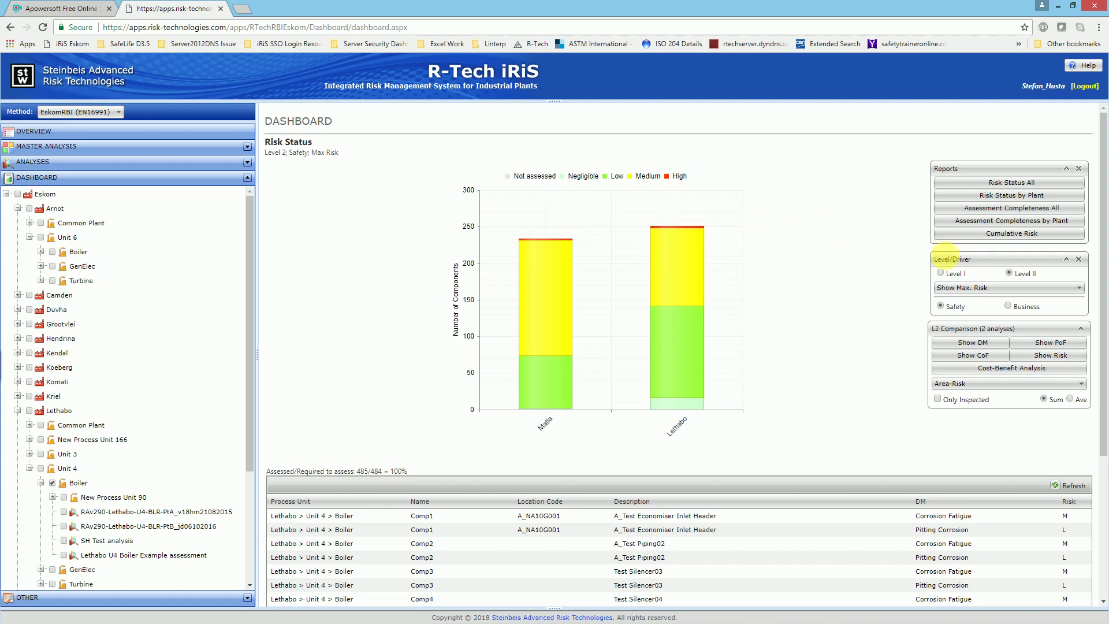
{"action": "left_click", "coordinate": [945, 287]}
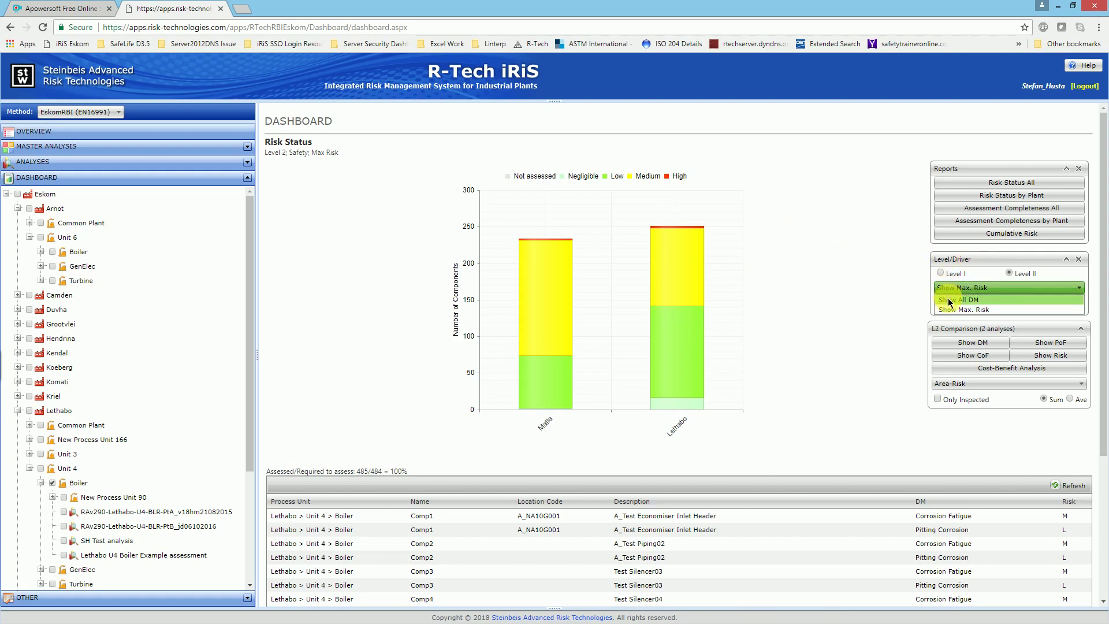
{"action": "left_click", "coordinate": [950, 300]}
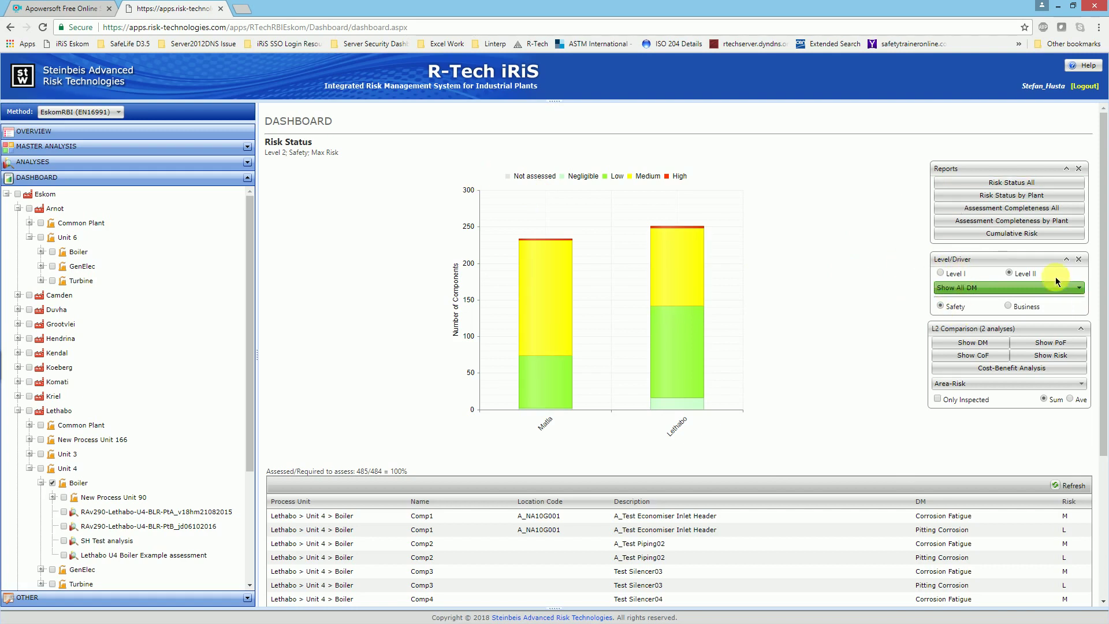
{"action": "left_click", "coordinate": [977, 199]}
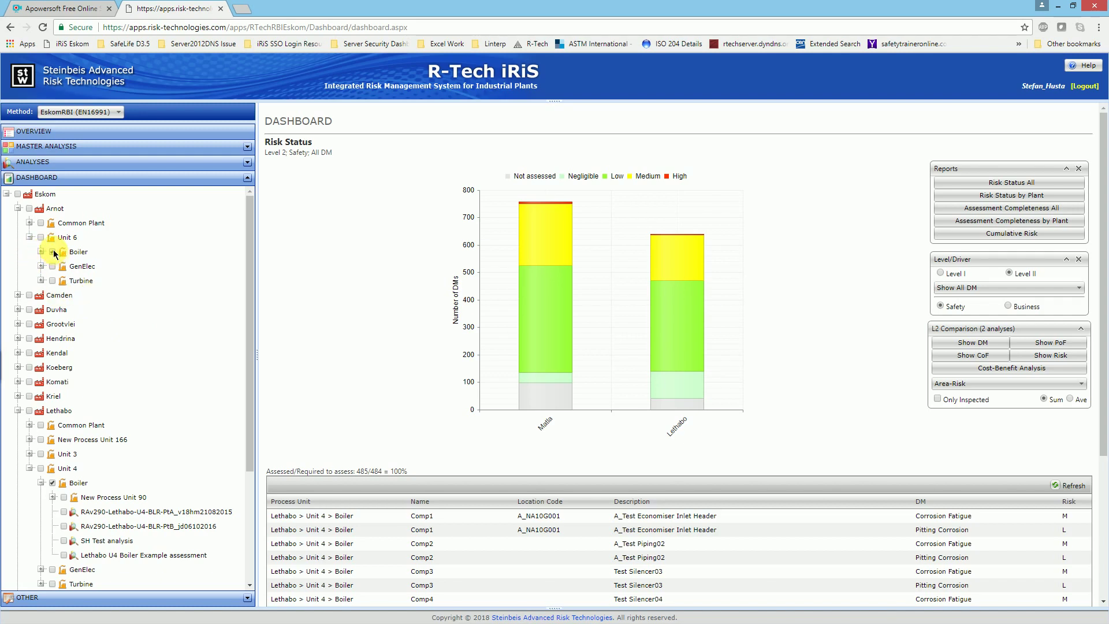
Step: Add the Boilers of Duvha Unit 6 and Tutuka Unit 5 to the plant tree selection
{"action": "left_click", "coordinate": [19, 310]}
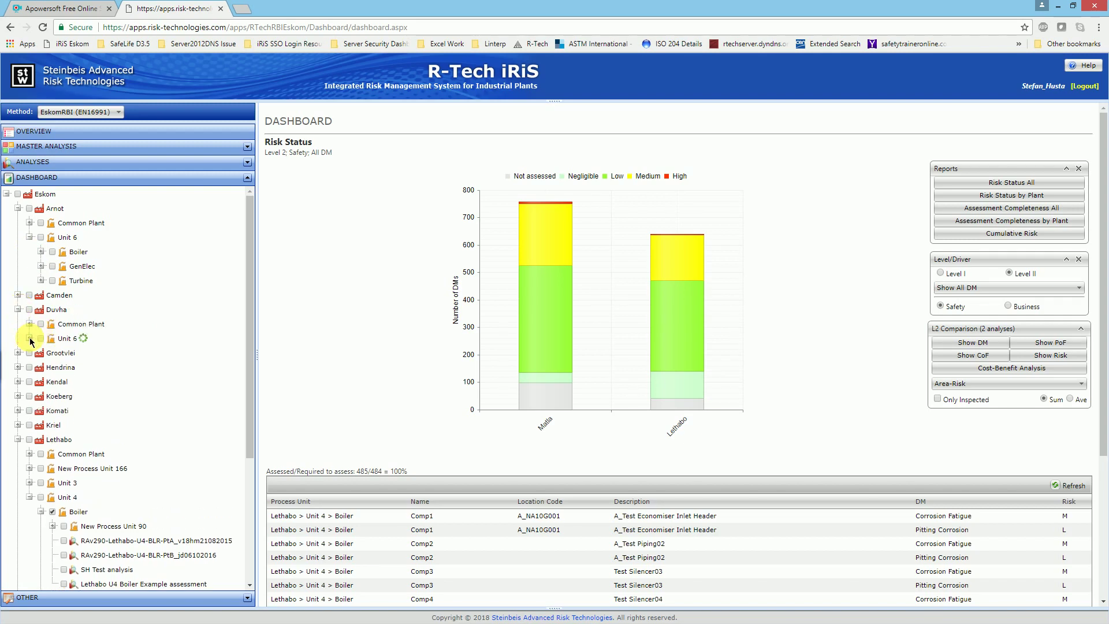
{"action": "left_click", "coordinate": [53, 353]}
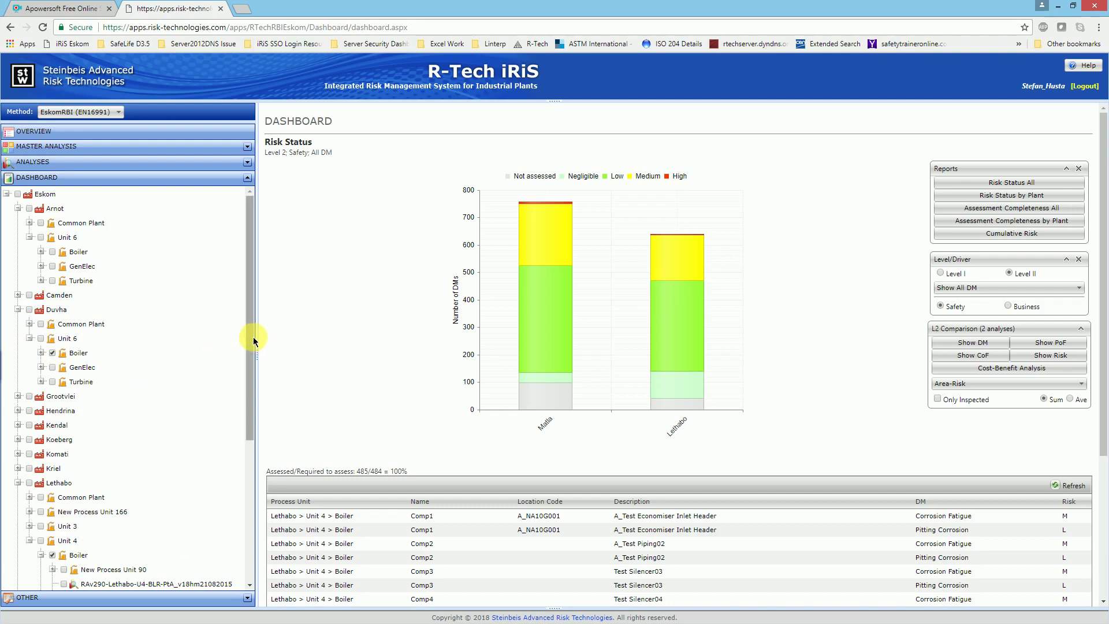
{"action": "left_click_drag", "start_coordinate": [252, 349], "coordinate": [236, 555]}
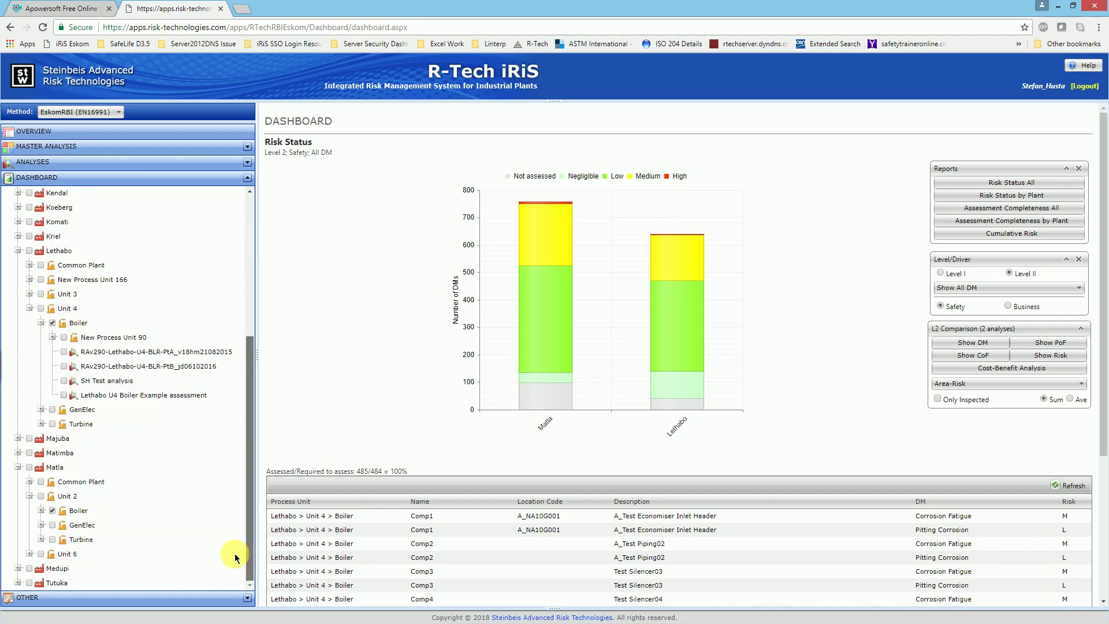
{"action": "left_click", "coordinate": [18, 584]}
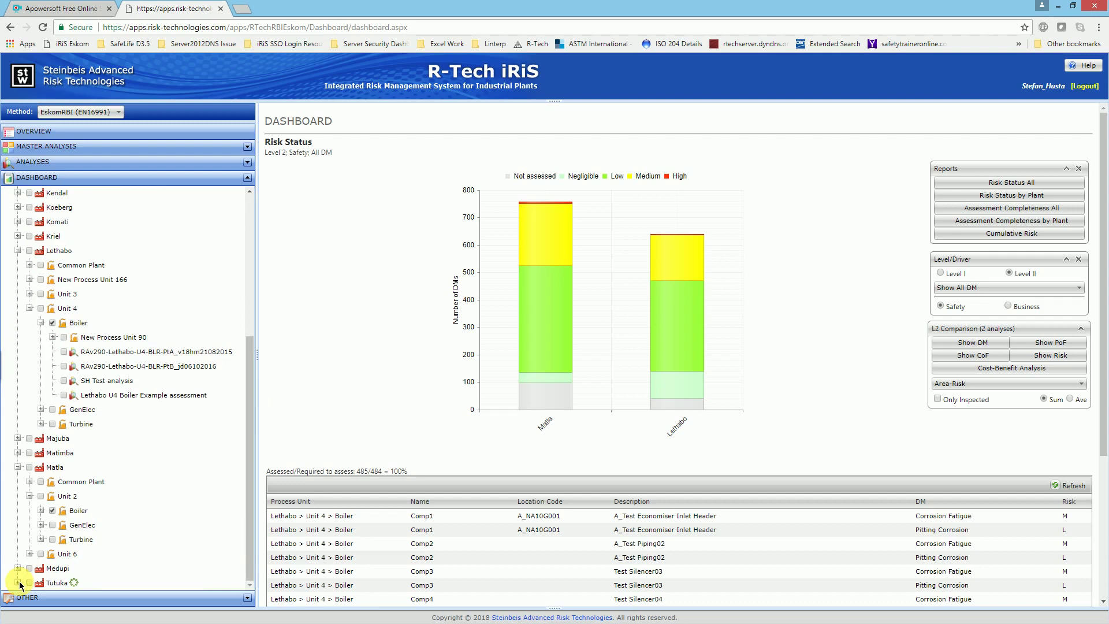
{"action": "left_click_drag", "start_coordinate": [247, 515], "coordinate": [244, 543]}
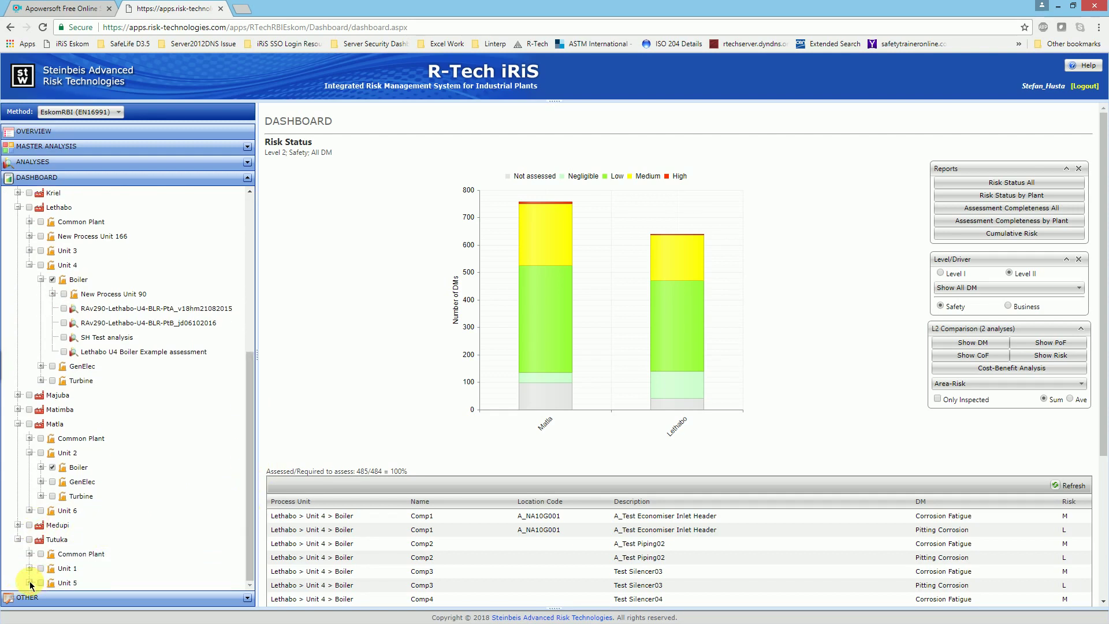
{"action": "left_click_drag", "start_coordinate": [249, 435], "coordinate": [250, 211]}
{"action": "left_click", "coordinate": [52, 539]}
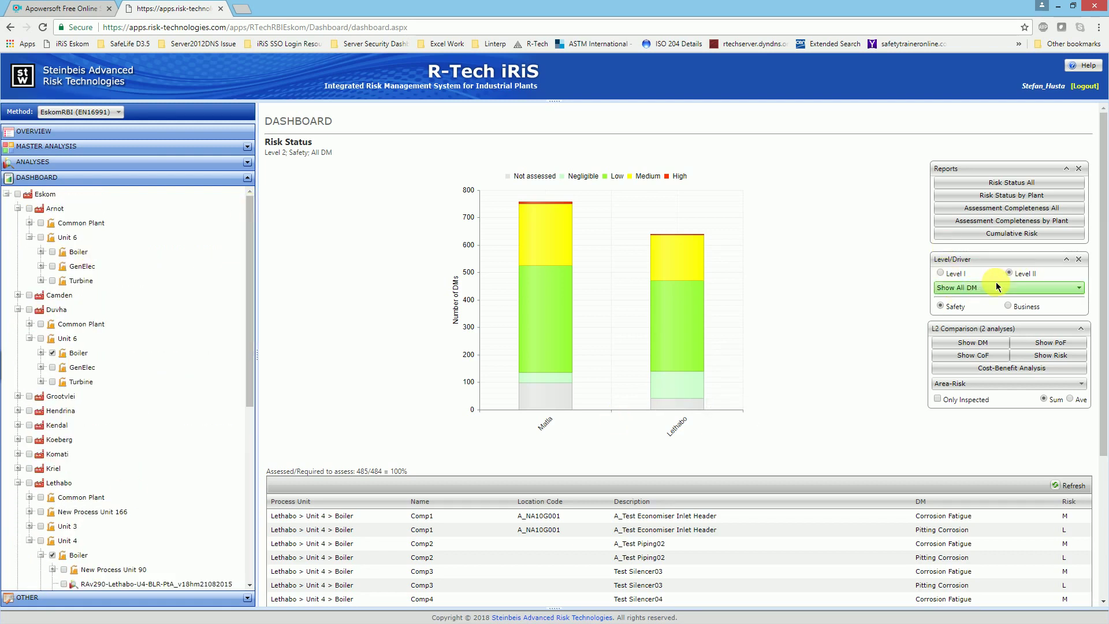
Step: Generate Risk Status by Plant at Level II, Safety, All DM, and inspect the high-risk portions for Tutuka and Duvha
{"action": "left_click", "coordinate": [983, 197]}
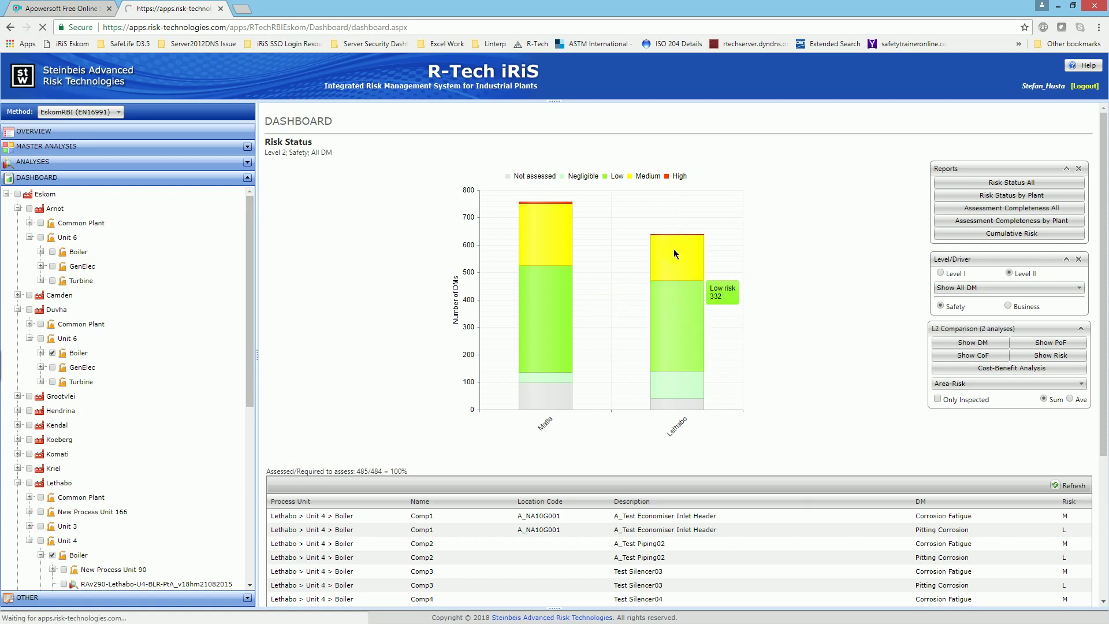
{"action": "mouse_move", "coordinate": [643, 257]}
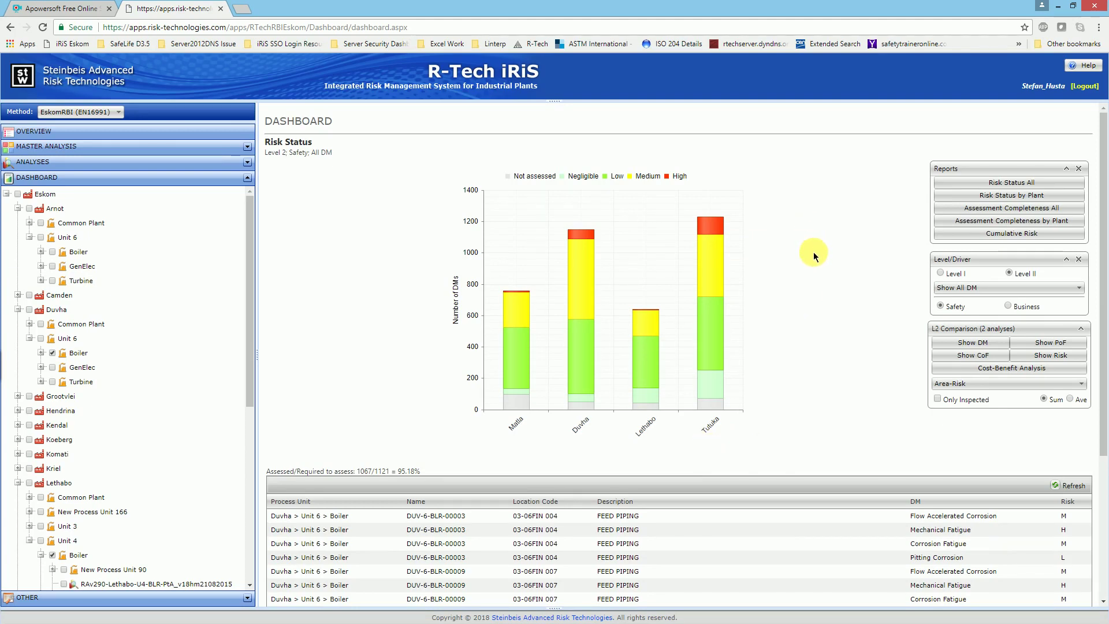
{"action": "mouse_move", "coordinate": [711, 224]}
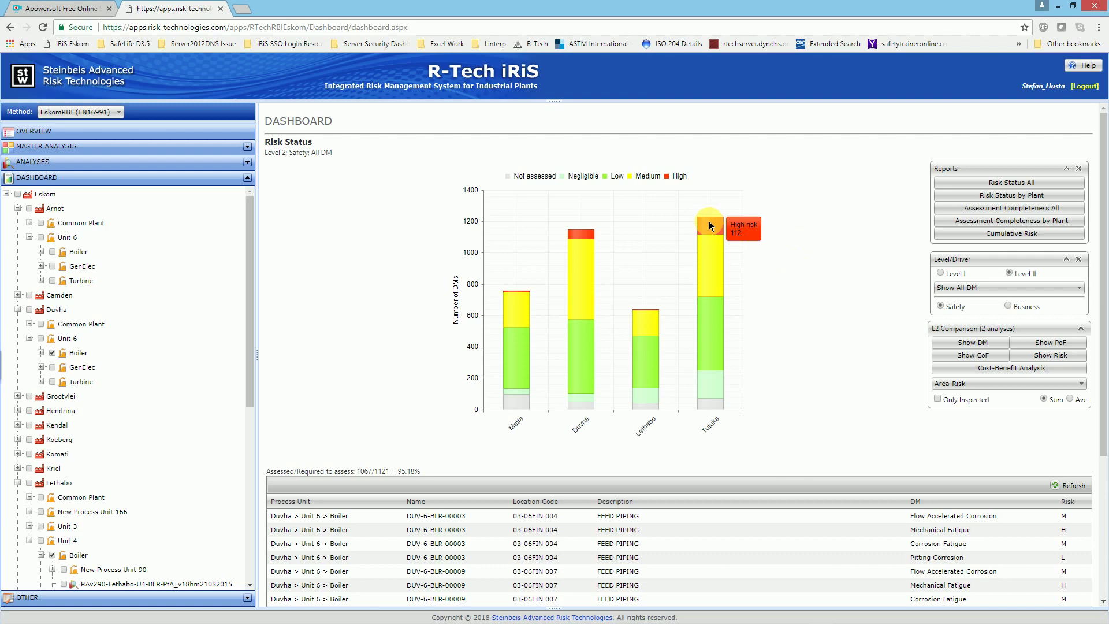
{"action": "mouse_move", "coordinate": [580, 233]}
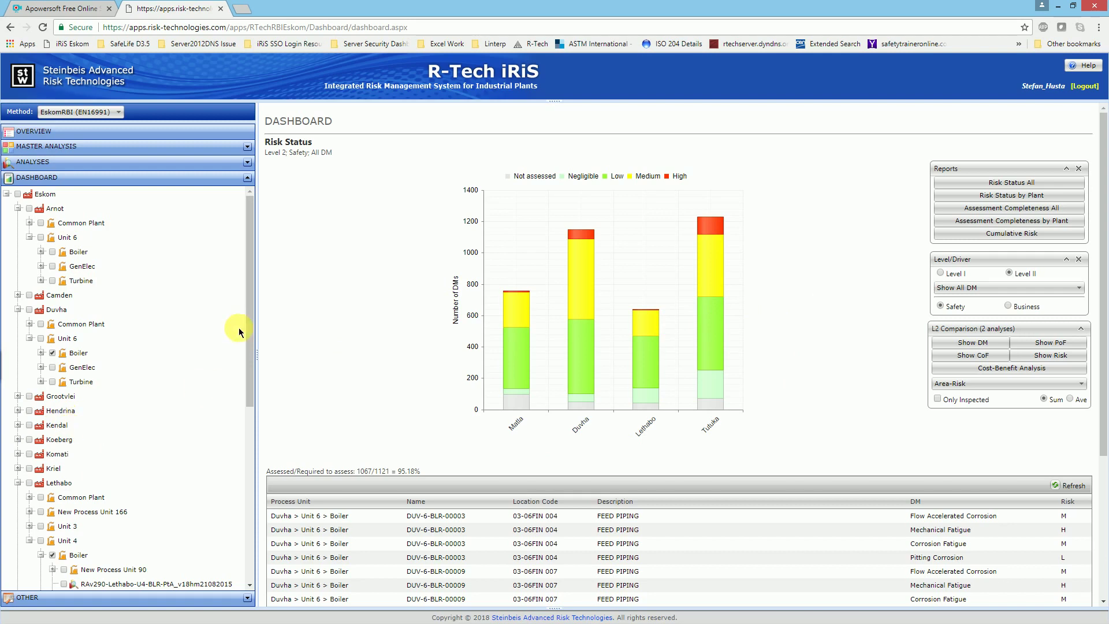
Step: Clear the Boiler selections under Duvha Unit 6, Lethabo Unit 4, Matla Unit 2 and Tutuka Unit 5
{"action": "left_click_drag", "start_coordinate": [248, 334], "coordinate": [252, 295]}
{"action": "left_click", "coordinate": [52, 555]}
{"action": "scroll", "coordinate": [235, 487], "scroll_direction": "down", "scroll_amount": 6}
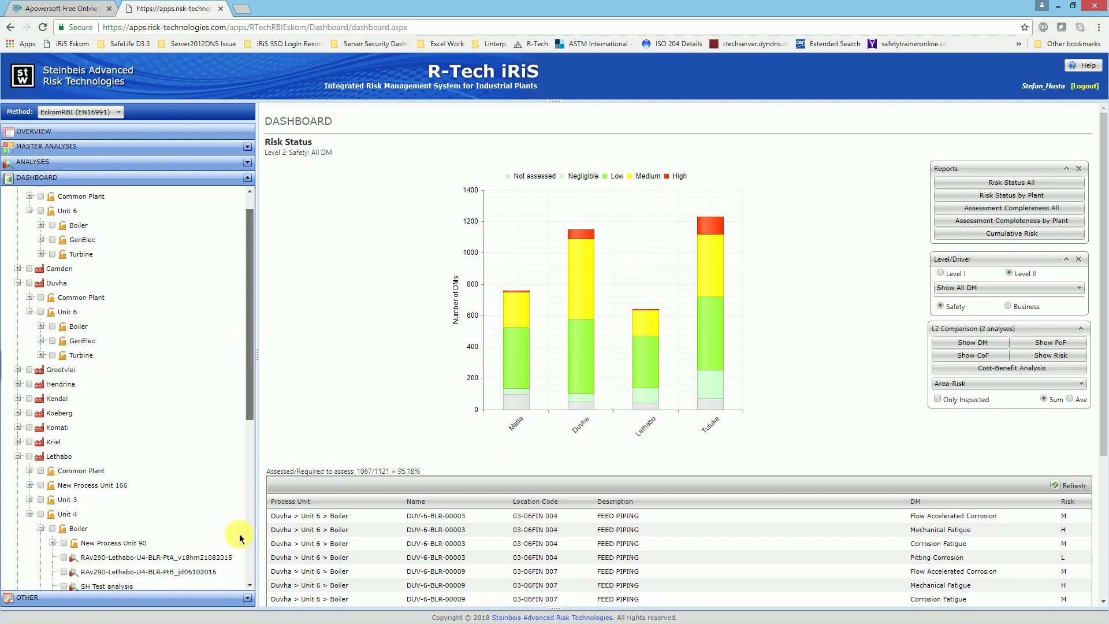
{"action": "left_click", "coordinate": [52, 540]}
{"action": "left_click", "coordinate": [52, 540]}
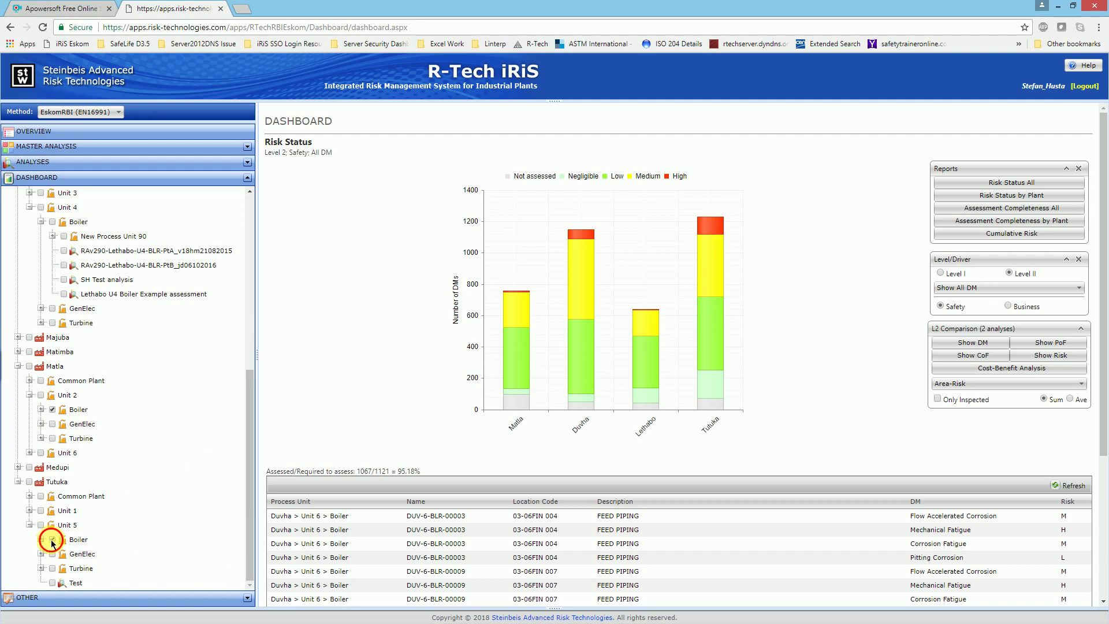
{"action": "left_click_drag", "start_coordinate": [249, 422], "coordinate": [249, 200]}
{"action": "left_click", "coordinate": [52, 468]}
{"action": "left_click", "coordinate": [82, 367]}
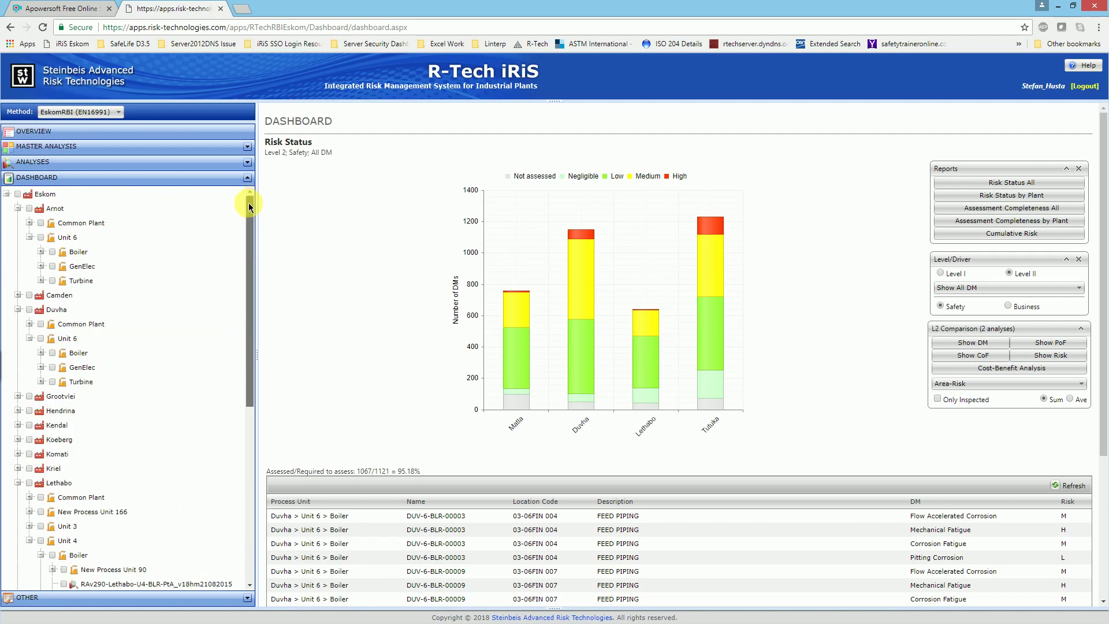
Step: Select the entire Lethabo and Matla plants in the plant tree
{"action": "left_click_drag", "start_coordinate": [249, 391], "coordinate": [248, 195]}
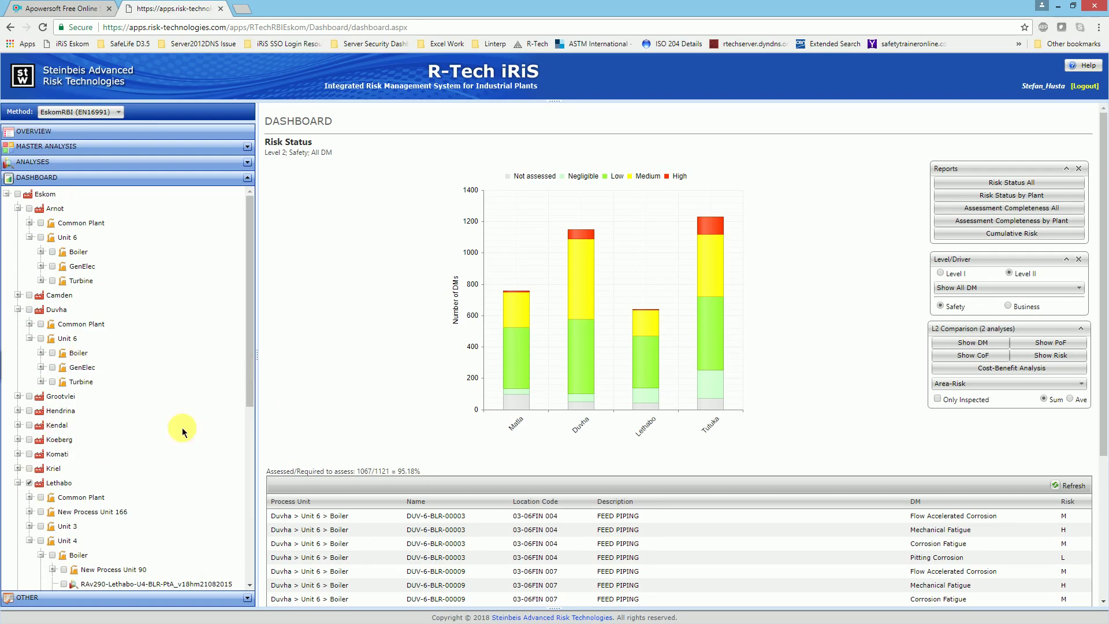
{"action": "left_click_drag", "start_coordinate": [249, 327], "coordinate": [240, 563]}
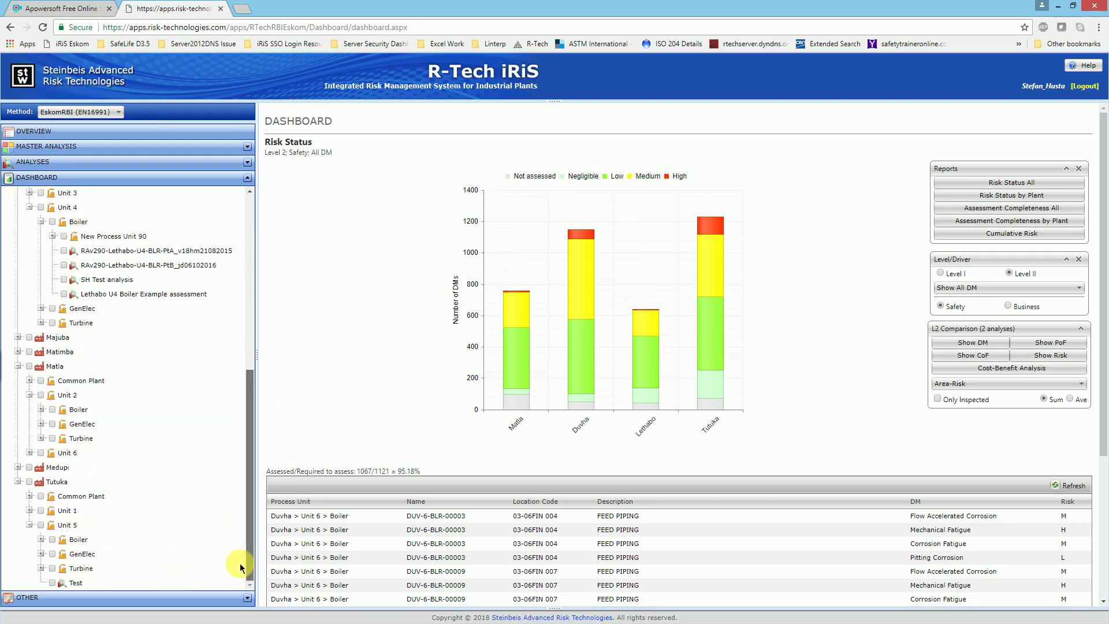
{"action": "left_click", "coordinate": [30, 369]}
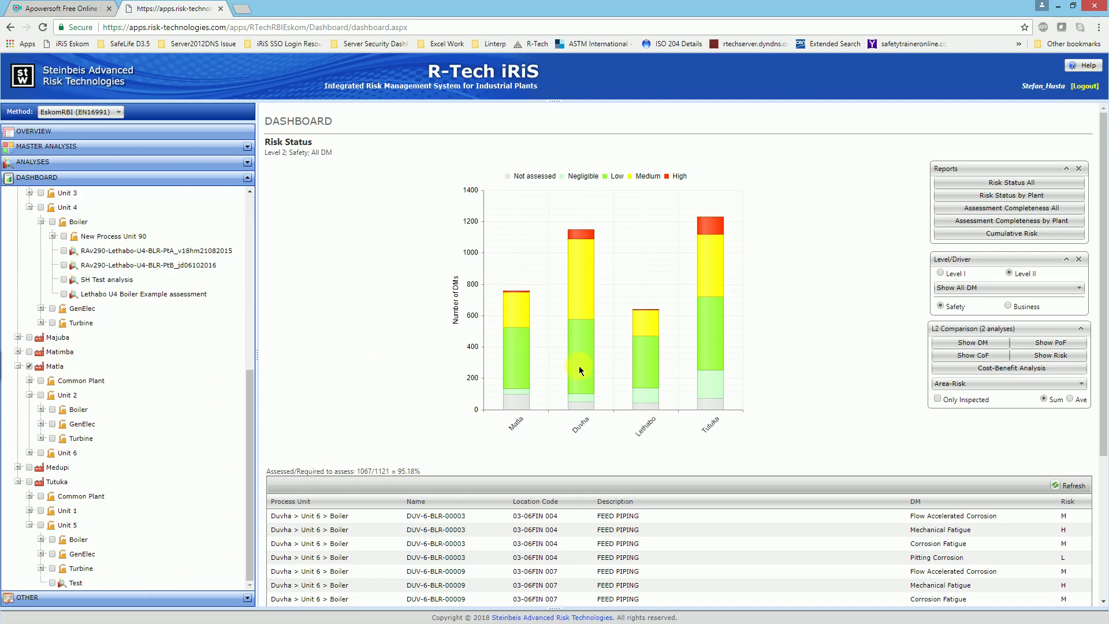
Step: Generate the Risk Status by Plant report for Lethabo and Matla at Level I, Safety
{"action": "left_click", "coordinate": [945, 276]}
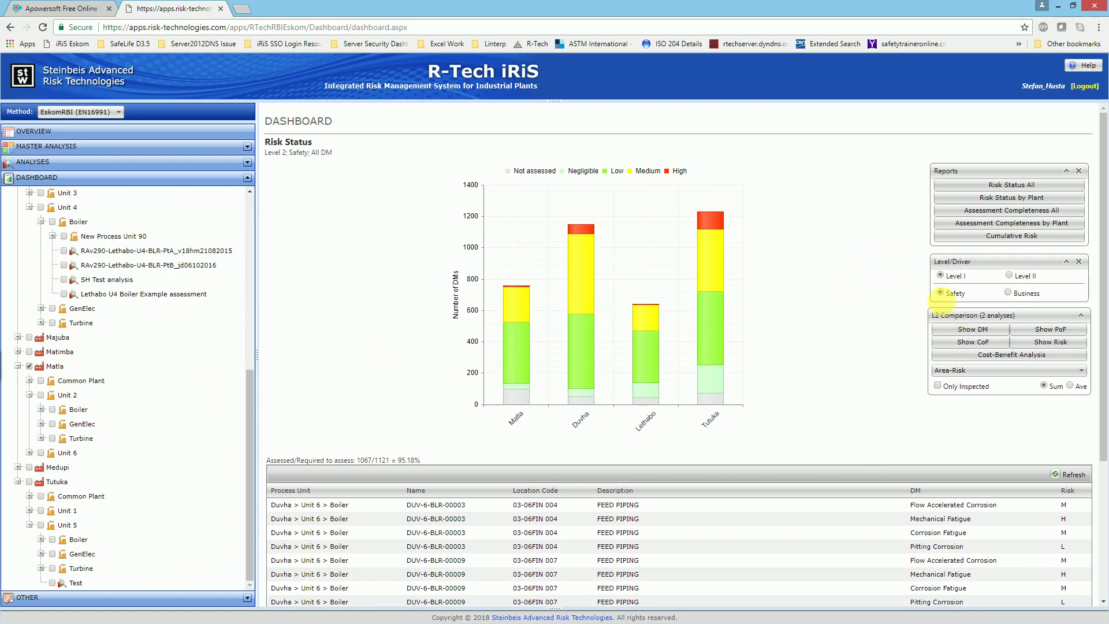
{"action": "left_click", "coordinate": [983, 212]}
{"action": "left_click", "coordinate": [972, 197]}
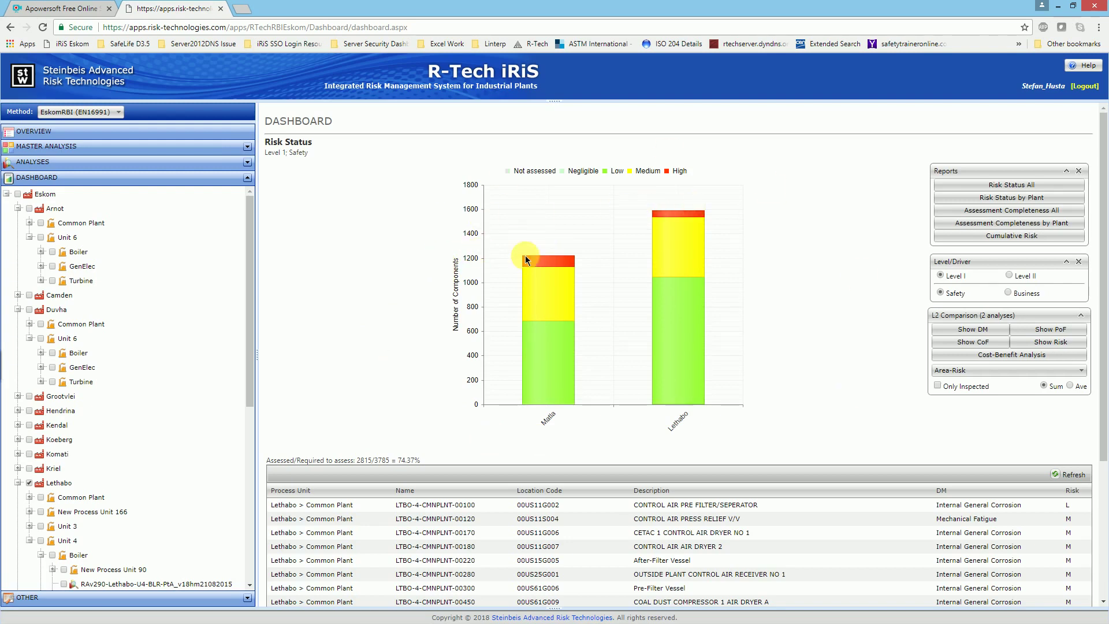
{"action": "mouse_move", "coordinate": [540, 254]}
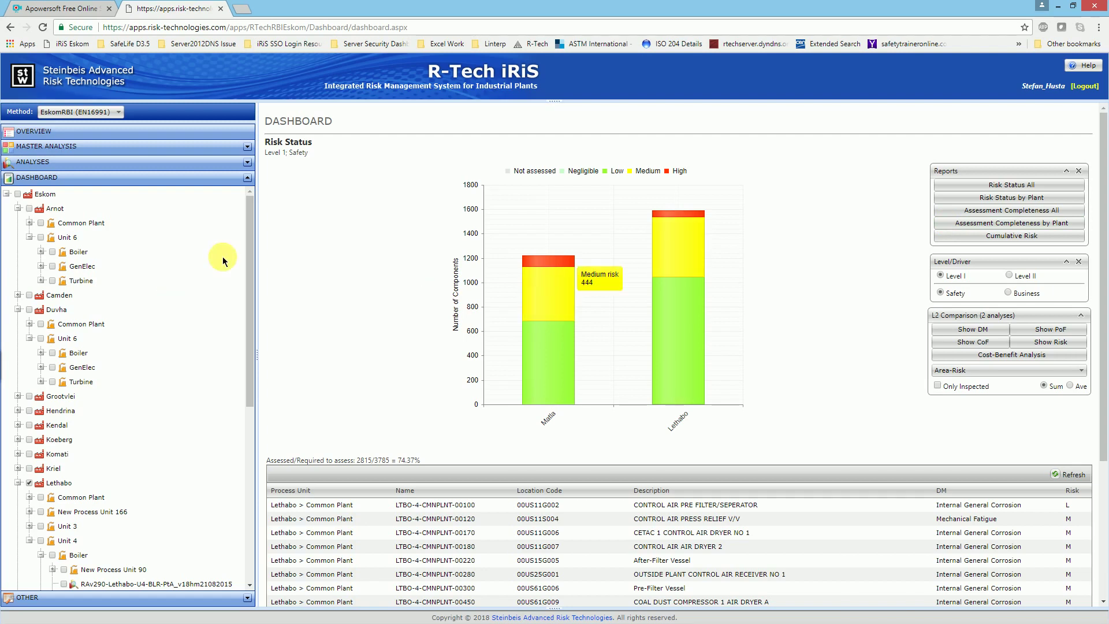
Step: Deselect Matla and generate the Assessment Completeness All report for Lethabo at Level I, Safety
{"action": "left_click_drag", "start_coordinate": [250, 262], "coordinate": [244, 437]}
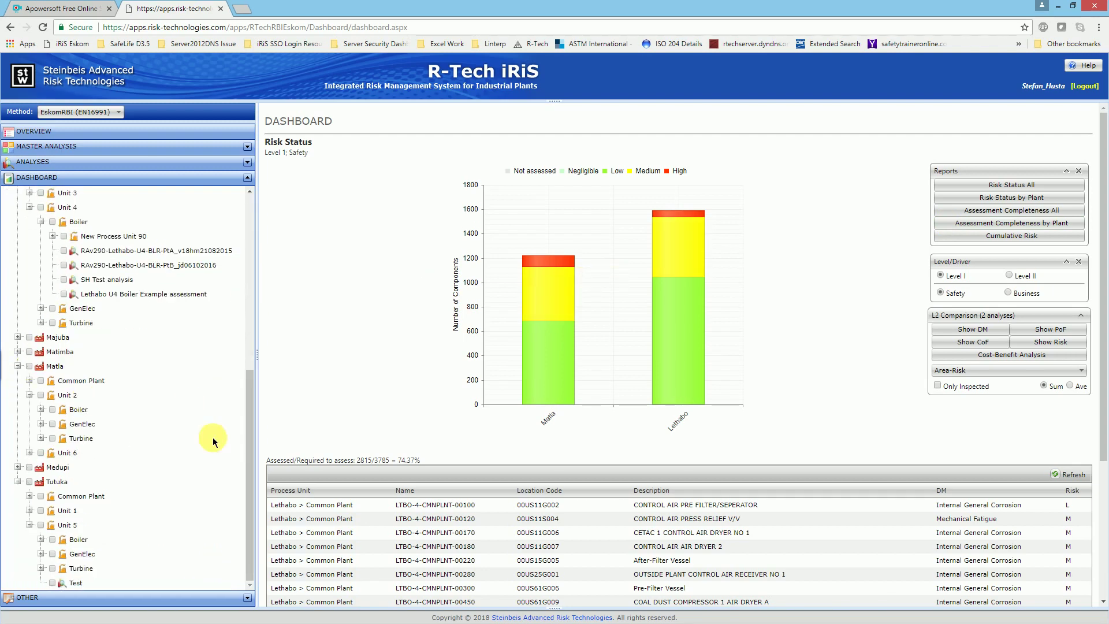
{"action": "left_click_drag", "start_coordinate": [248, 394], "coordinate": [251, 202]}
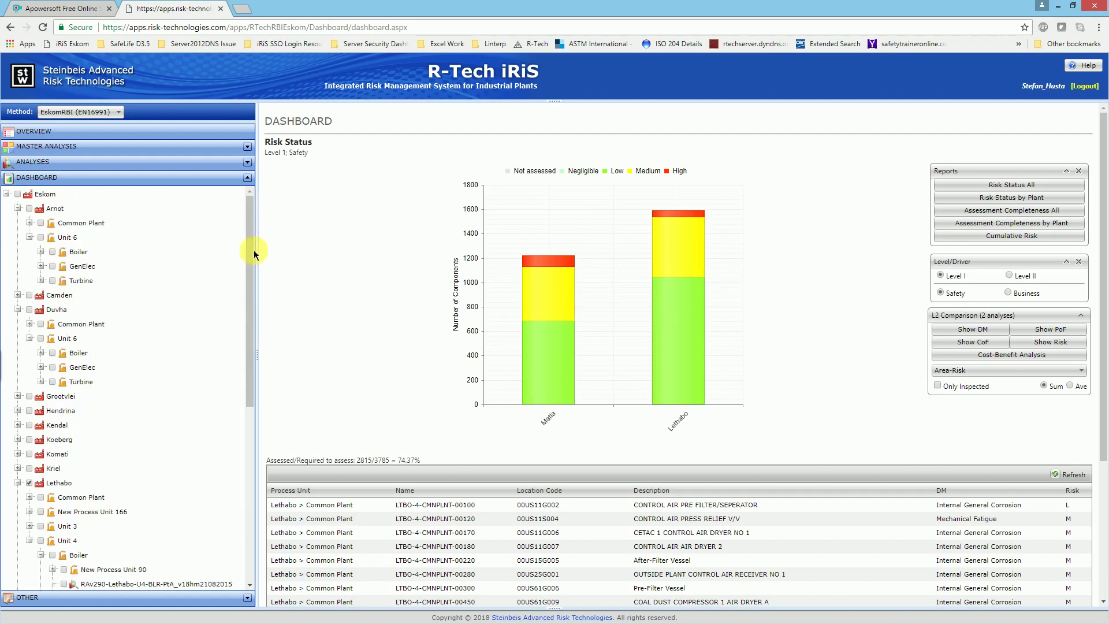
{"action": "left_click", "coordinate": [967, 218]}
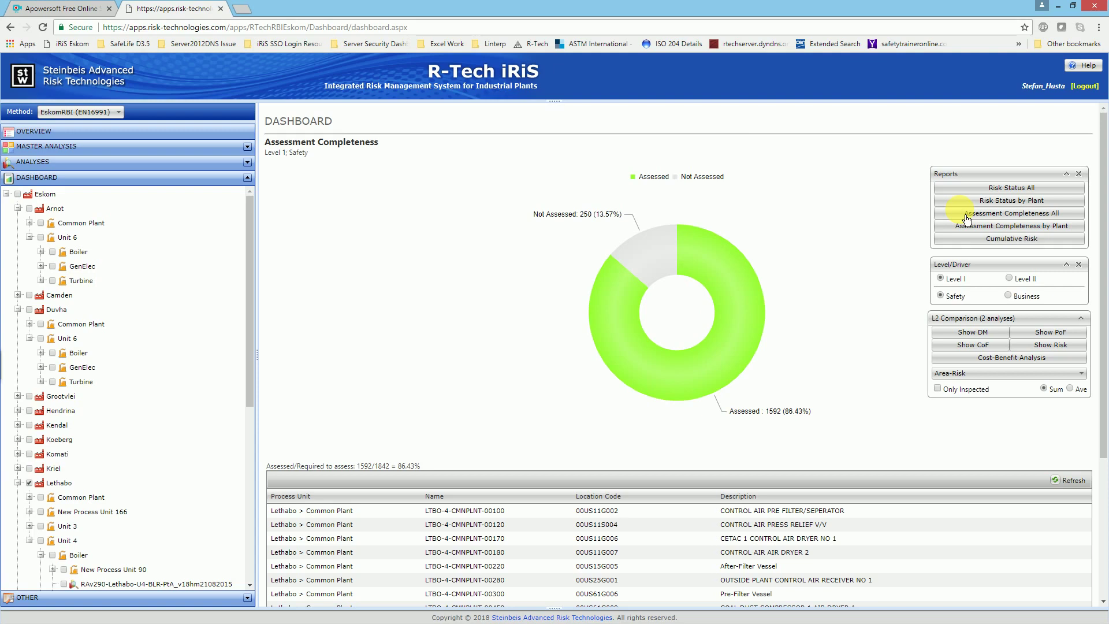
{"action": "mouse_move", "coordinate": [601, 316]}
Step: Replace the Lethabo plant selection with the Turbines of Lethabo Unit 4 and Matla Unit 2
{"action": "left_click_drag", "start_coordinate": [252, 266], "coordinate": [252, 347]}
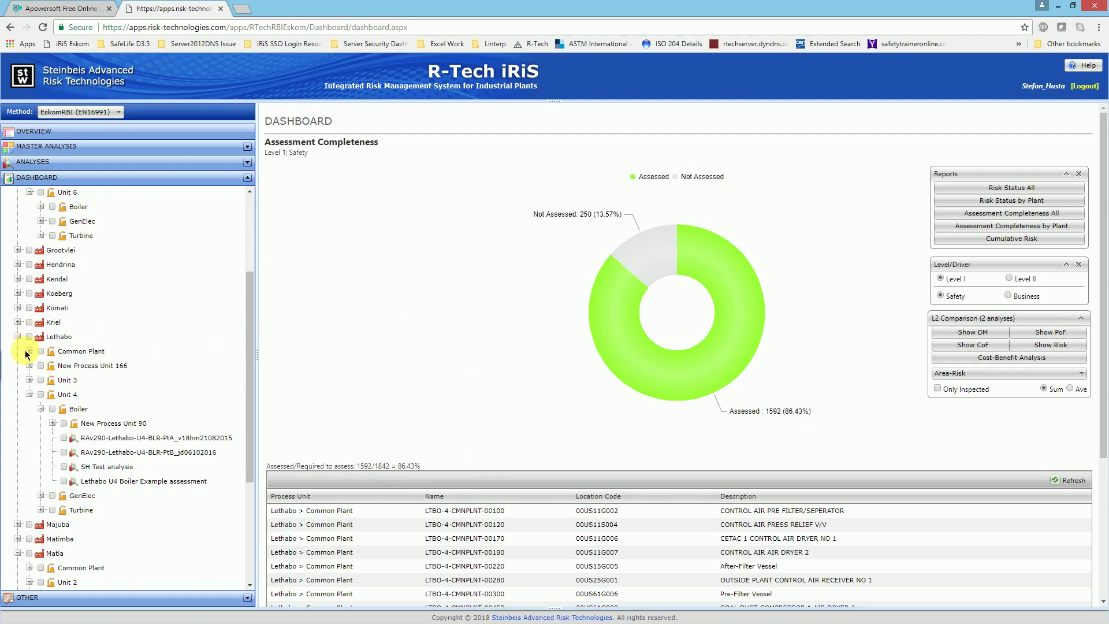
{"action": "left_click", "coordinate": [40, 408]}
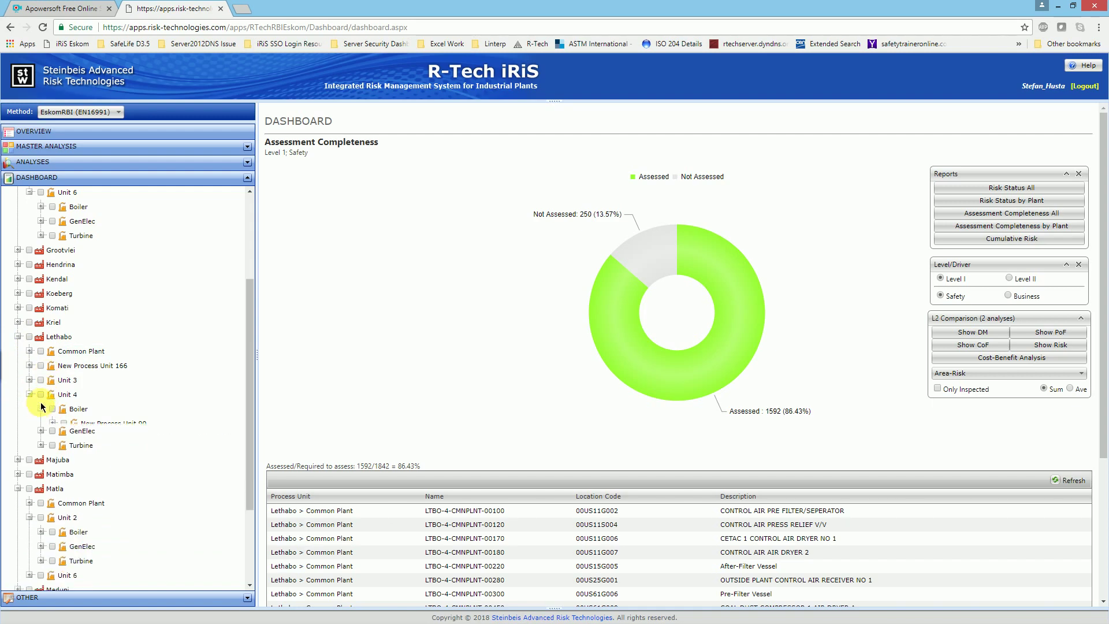
{"action": "left_click", "coordinate": [52, 438]}
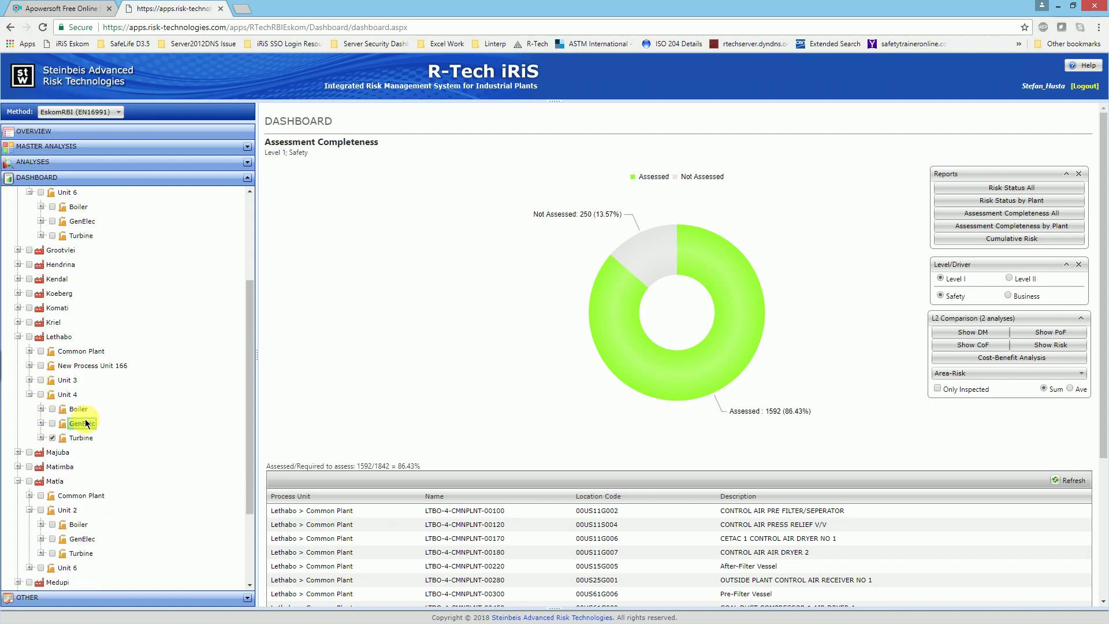
{"action": "scroll", "coordinate": [75, 427], "scroll_direction": "down", "scroll_amount": 2}
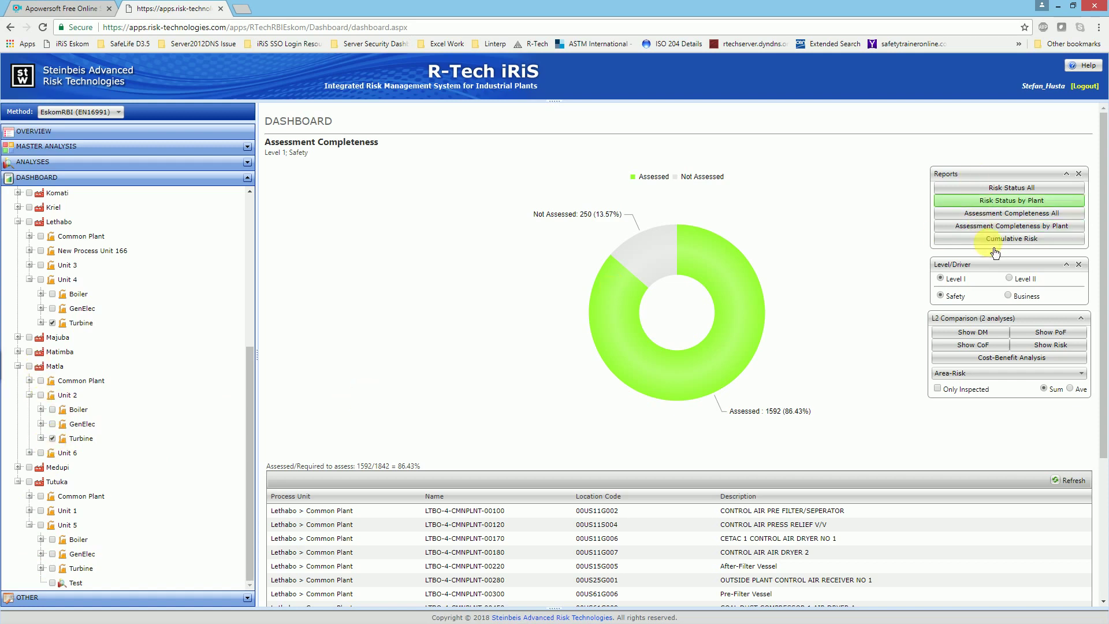
Step: Generate Assessment Completeness by Plant at Level I, Safety, and inspect the assessed and not assessed shares of both plants
{"action": "left_click", "coordinate": [962, 225]}
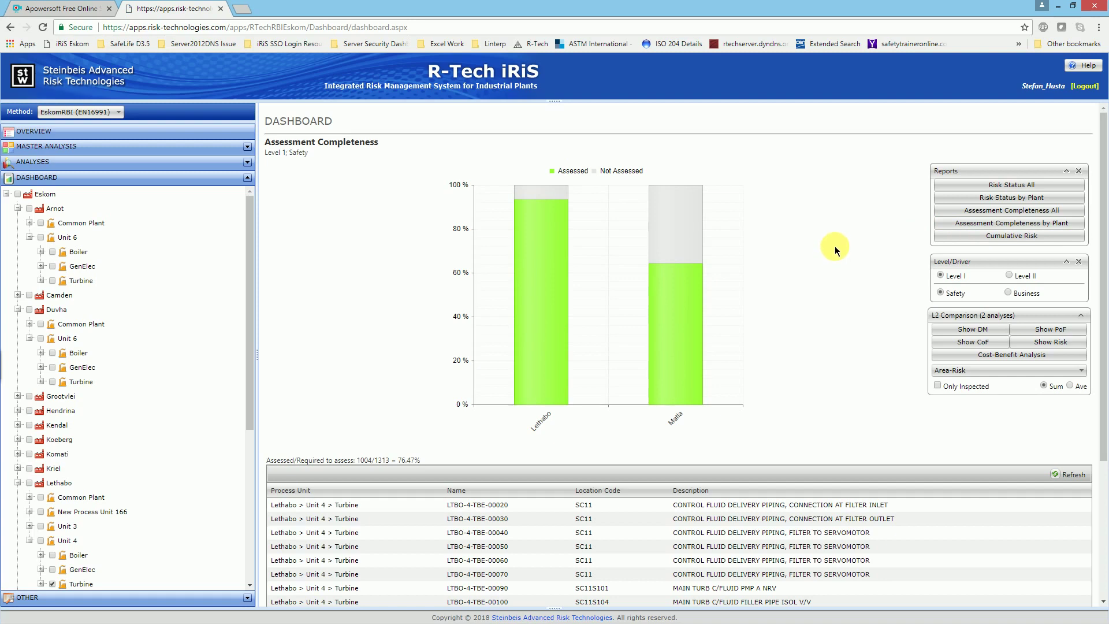
{"action": "mouse_move", "coordinate": [685, 232]}
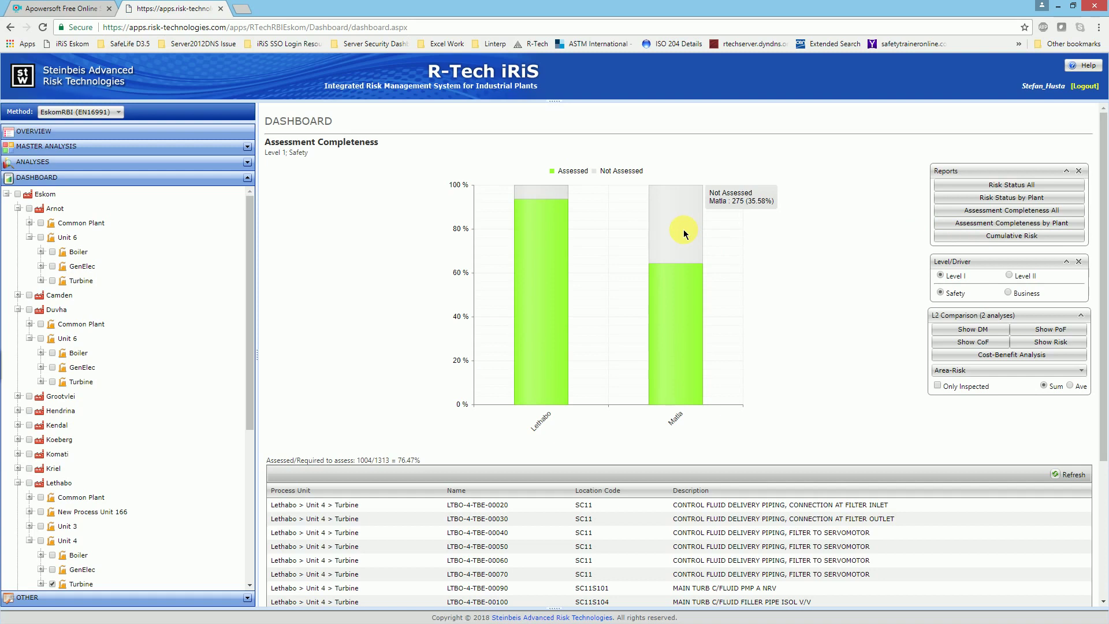
{"action": "mouse_move", "coordinate": [676, 301]}
{"action": "mouse_move", "coordinate": [539, 234]}
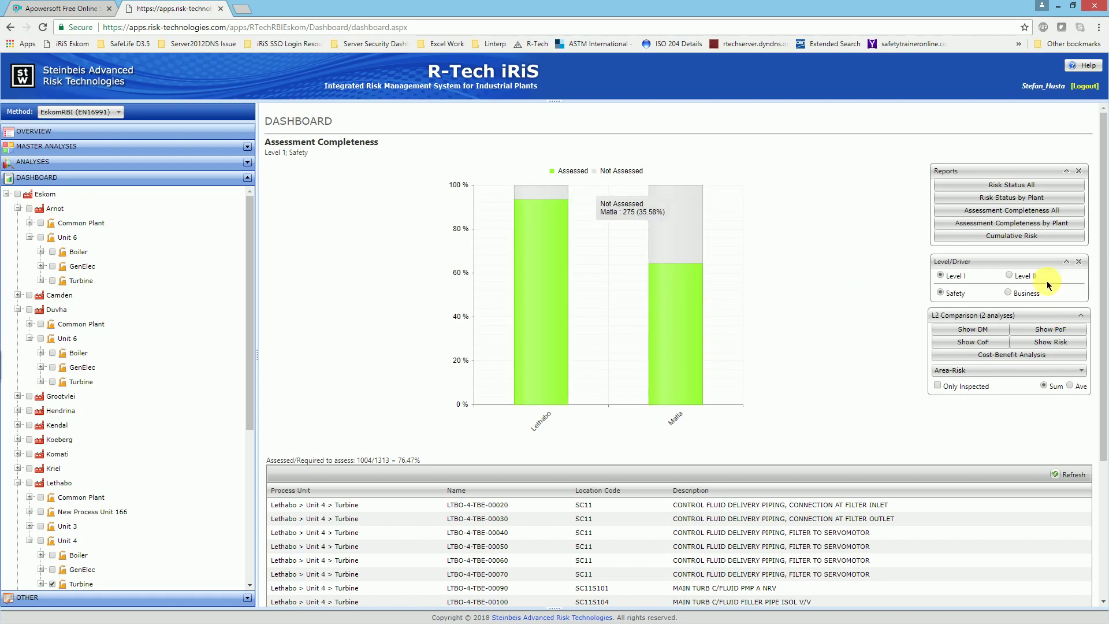
Step: Regenerate the Assessment Completeness by Plant report at Level II, Safety, with Show All DM
{"action": "left_click", "coordinate": [1011, 277]}
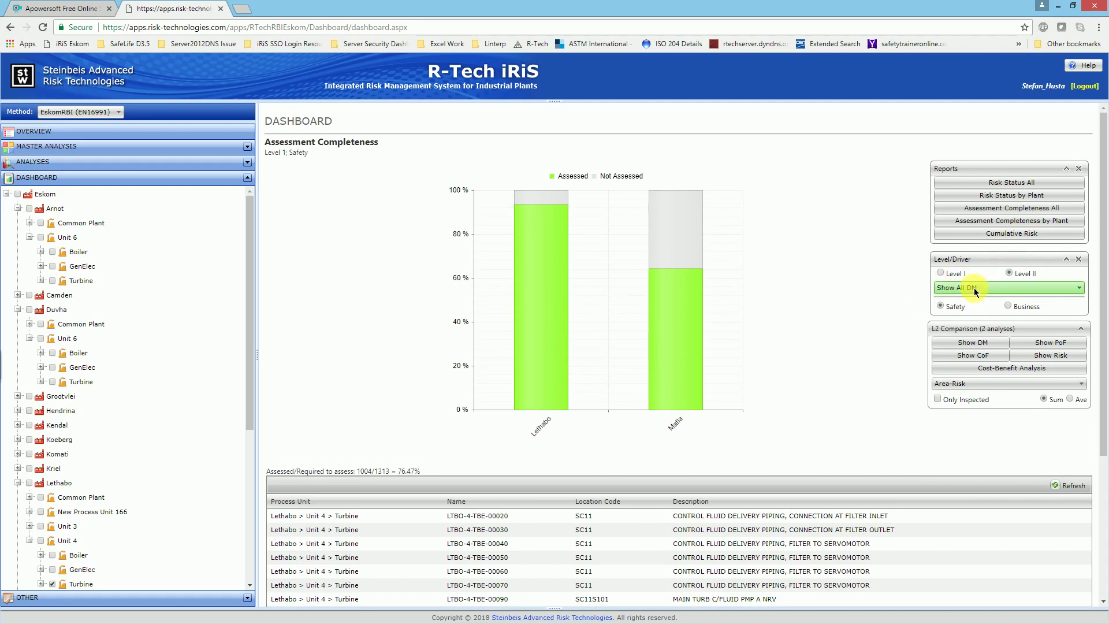
{"action": "left_click", "coordinate": [978, 225]}
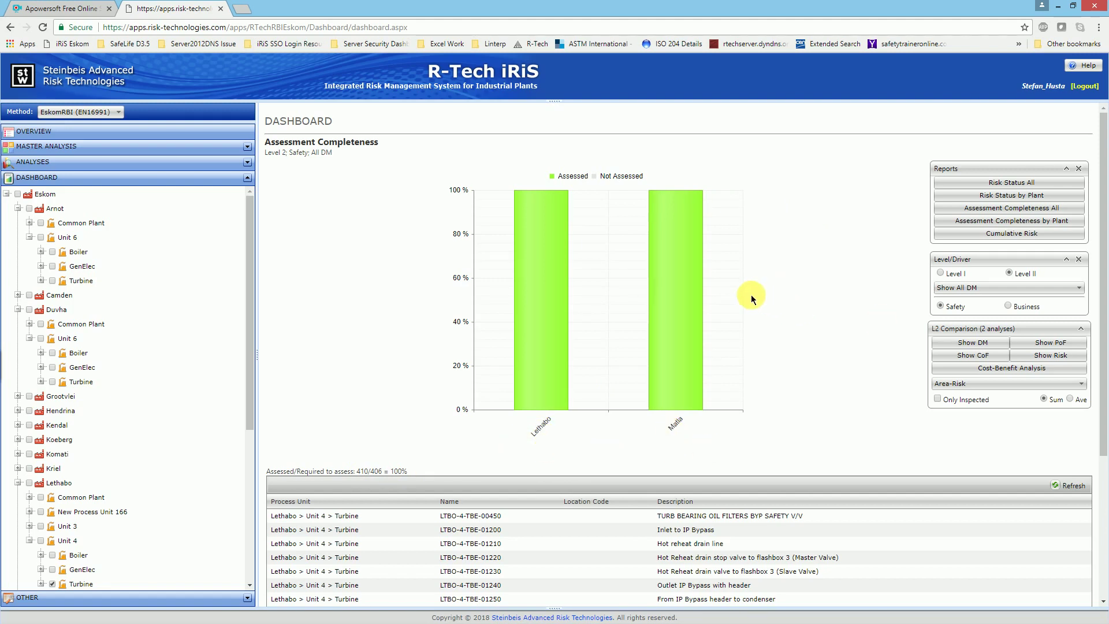
Step: Deselect the Turbines of Lethabo Unit 4 and Matla Unit 2 in the plant tree
{"action": "scroll", "coordinate": [242, 432], "scroll_direction": "down", "scroll_amount": 1}
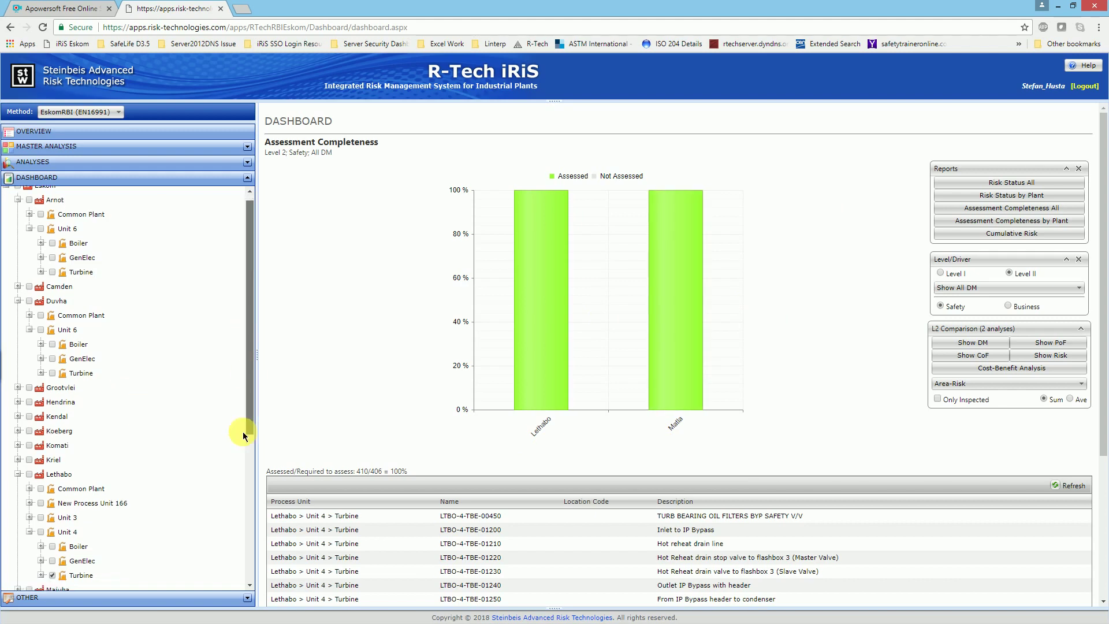
{"action": "scroll", "coordinate": [243, 432], "scroll_direction": "down", "scroll_amount": 3}
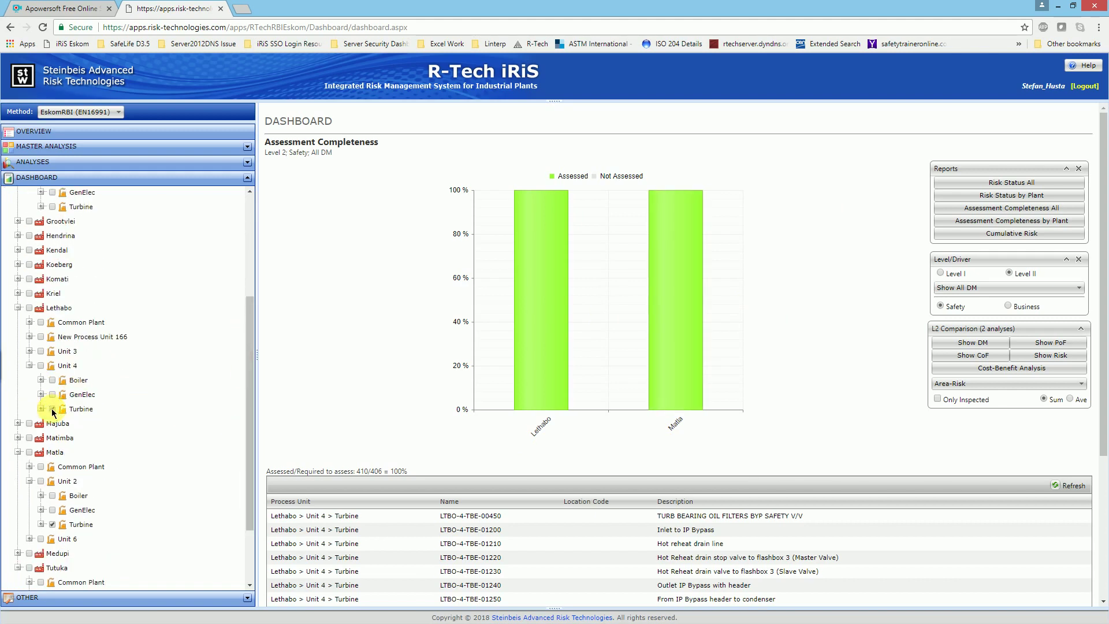
{"action": "scroll", "coordinate": [242, 433], "scroll_direction": "down", "scroll_amount": 2}
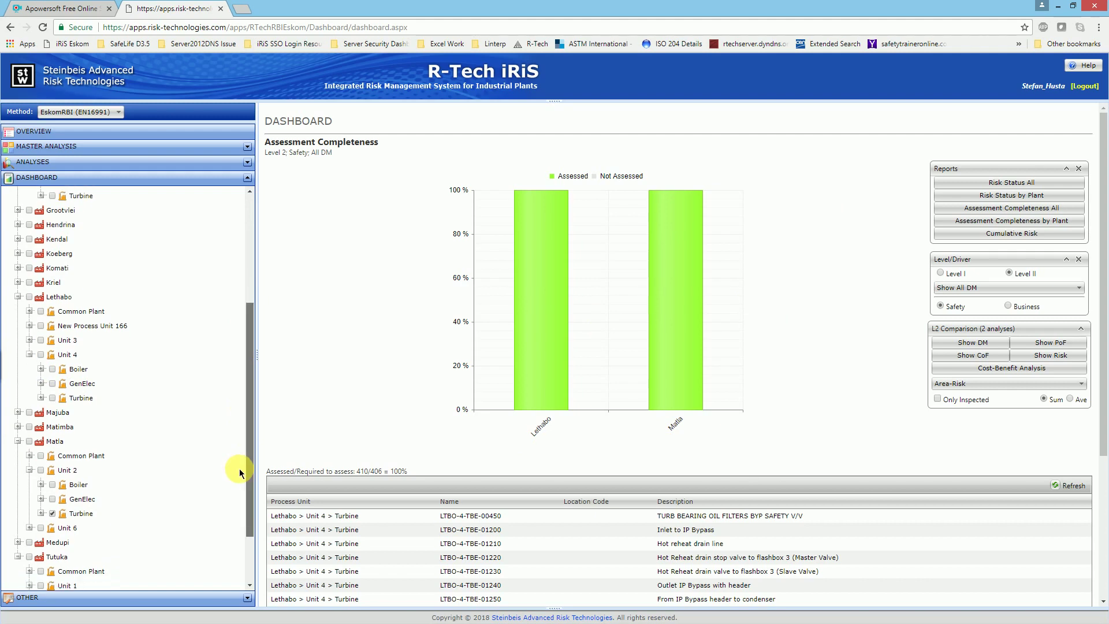
{"action": "left_click", "coordinate": [52, 439]}
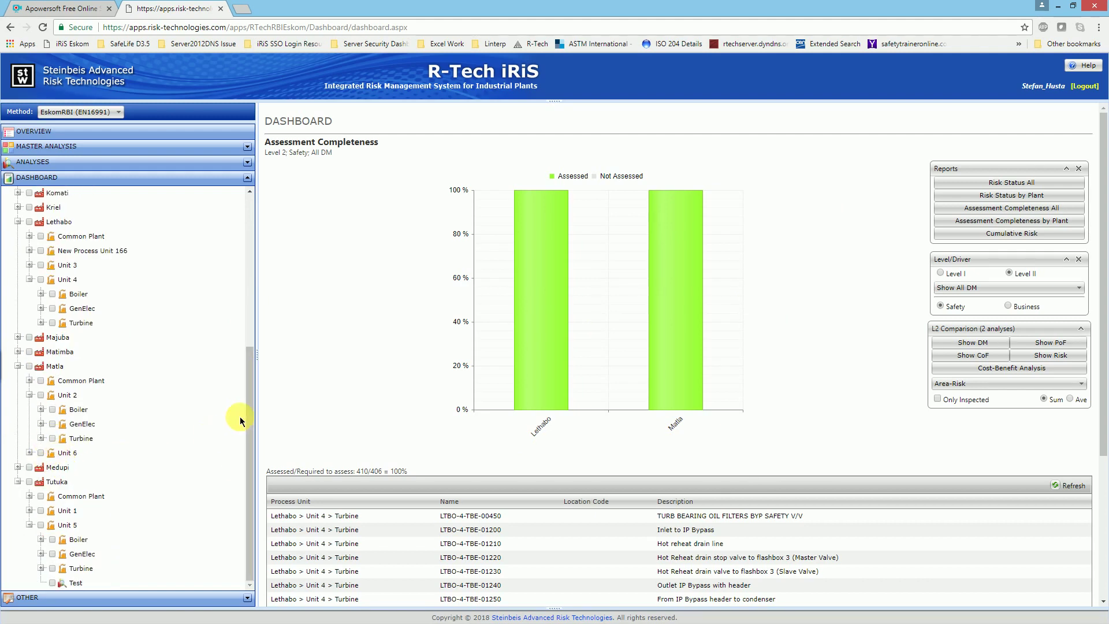
Step: Select the Boiler of Camden Unit 2 and generate its Cumulative Risk report at Level II, Safety, with Show All DM
{"action": "scroll", "coordinate": [254, 407], "scroll_direction": "up", "scroll_amount": 1}
{"action": "scroll", "coordinate": [255, 196], "scroll_direction": "up", "scroll_amount": 7}
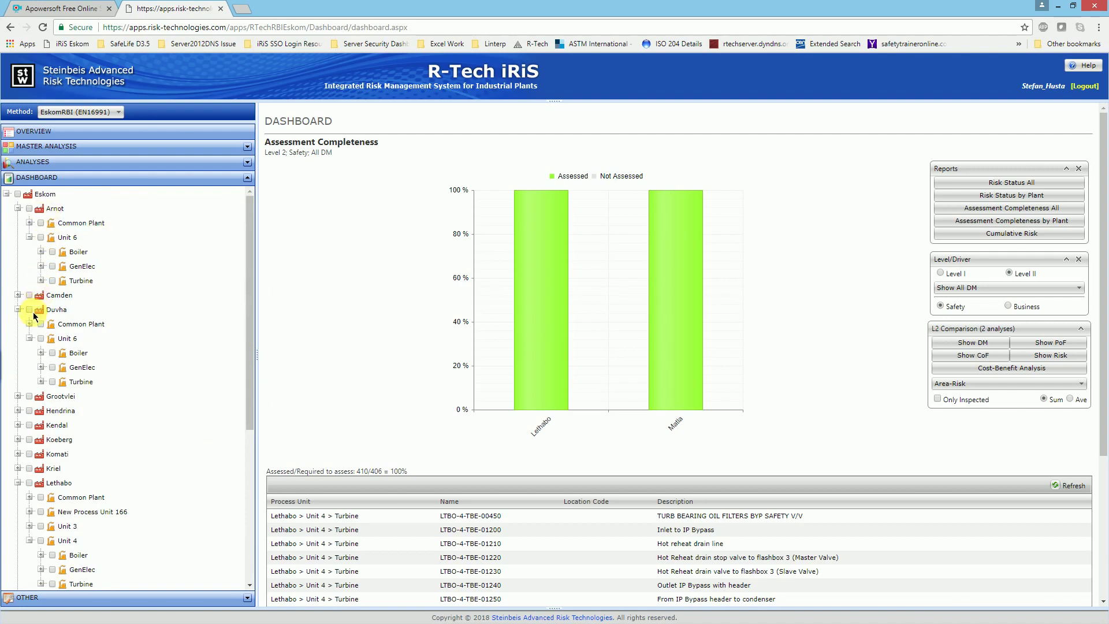
{"action": "left_click", "coordinate": [18, 295]}
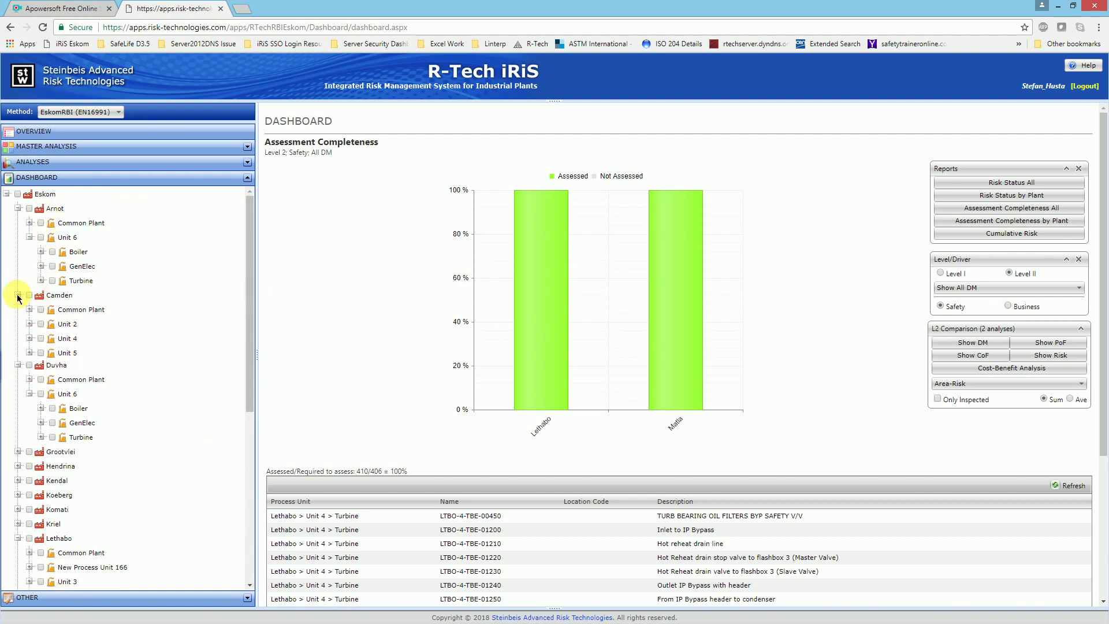
{"action": "left_click", "coordinate": [30, 325]}
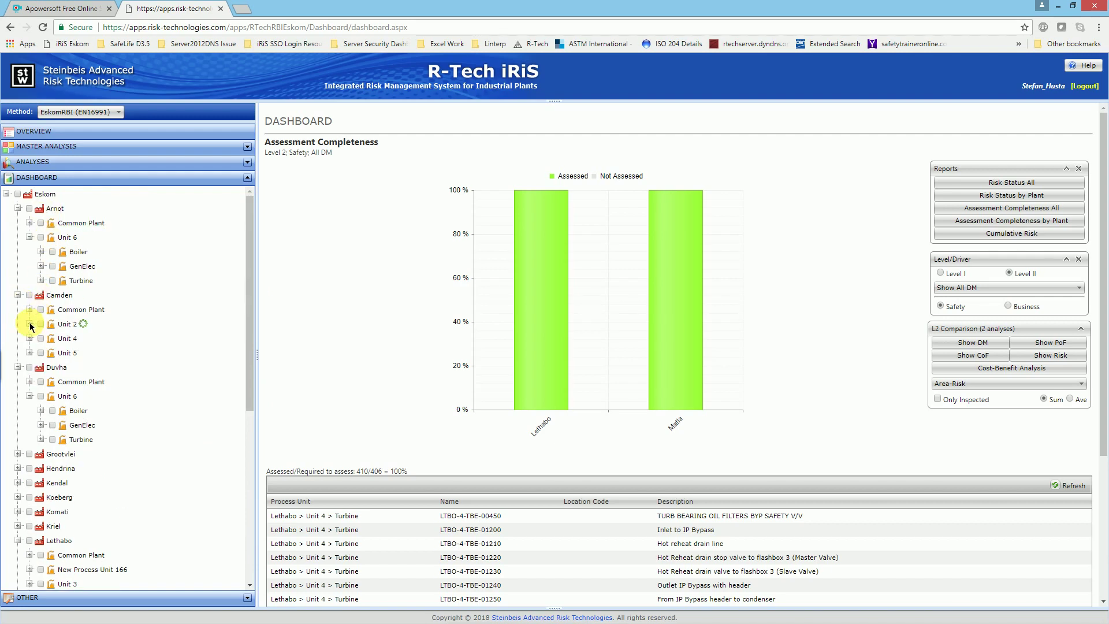
{"action": "left_click", "coordinate": [52, 338]}
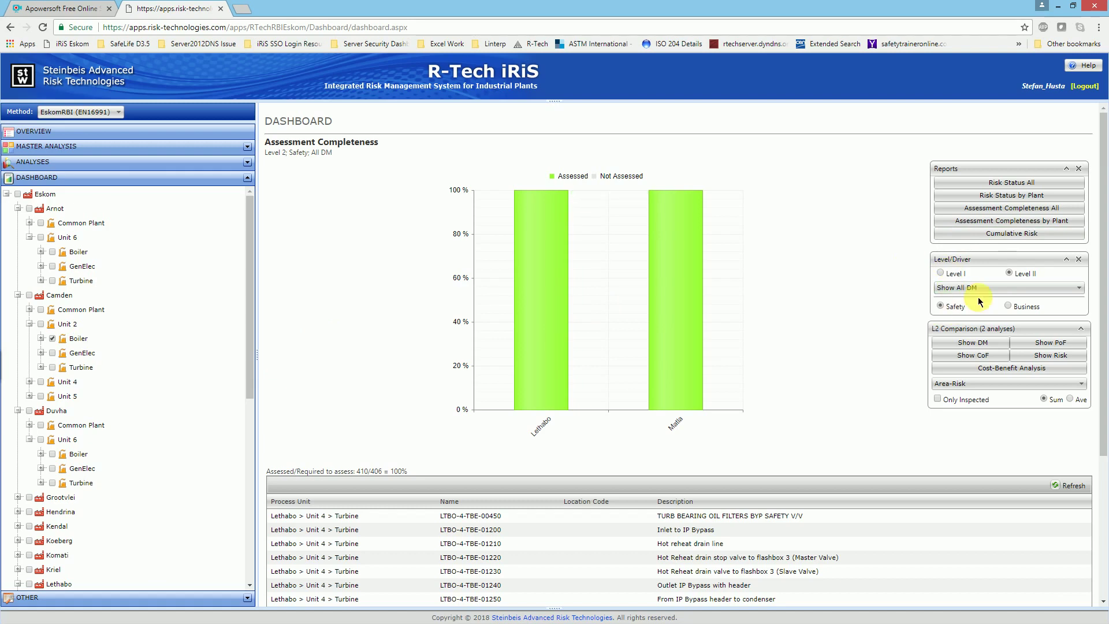
{"action": "left_click", "coordinate": [1012, 234]}
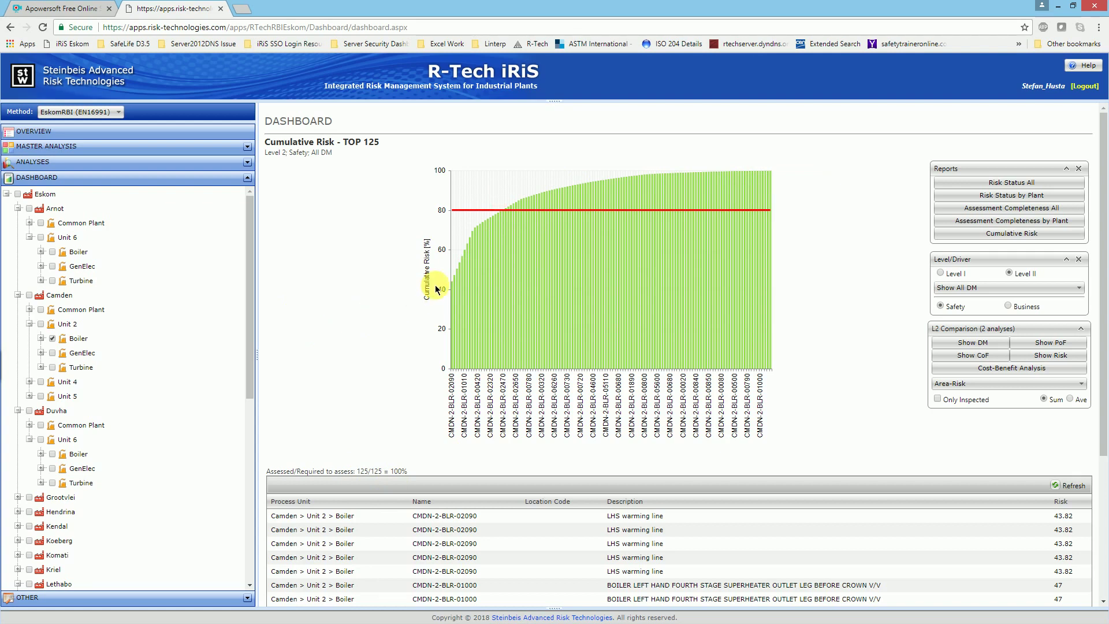
{"action": "mouse_move", "coordinate": [455, 287]}
Step: Replace the Camden Unit 2 Boiler selection with the Boiler of Komati Unit 6
{"action": "left_click", "coordinate": [53, 338]}
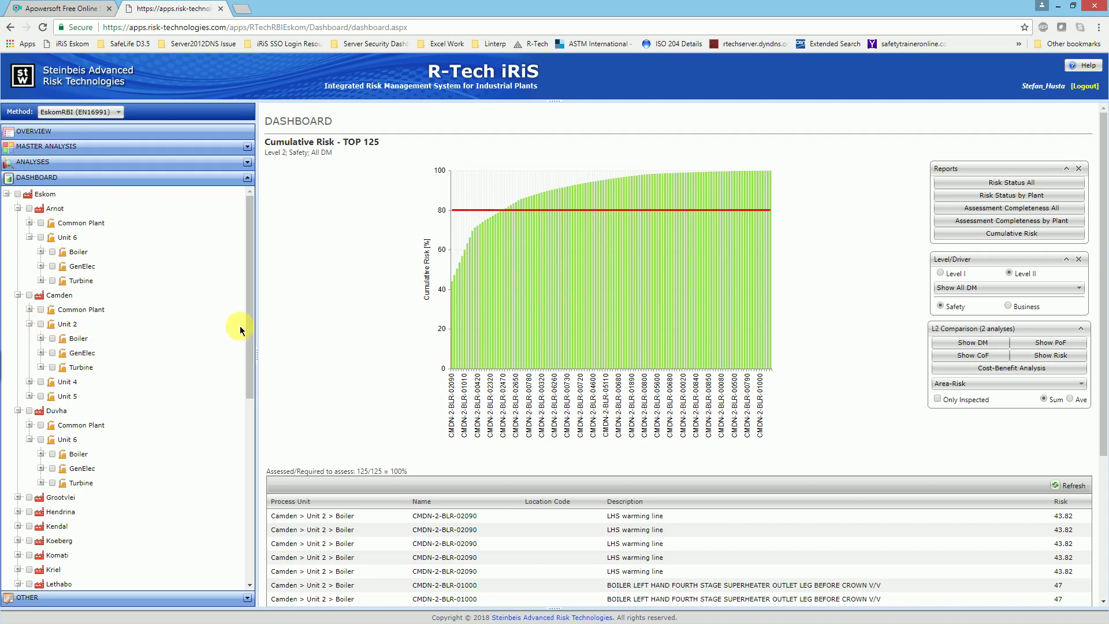
{"action": "scroll", "coordinate": [248, 359], "scroll_direction": "down", "scroll_amount": 2}
{"action": "scroll", "coordinate": [241, 410], "scroll_direction": "down", "scroll_amount": 5}
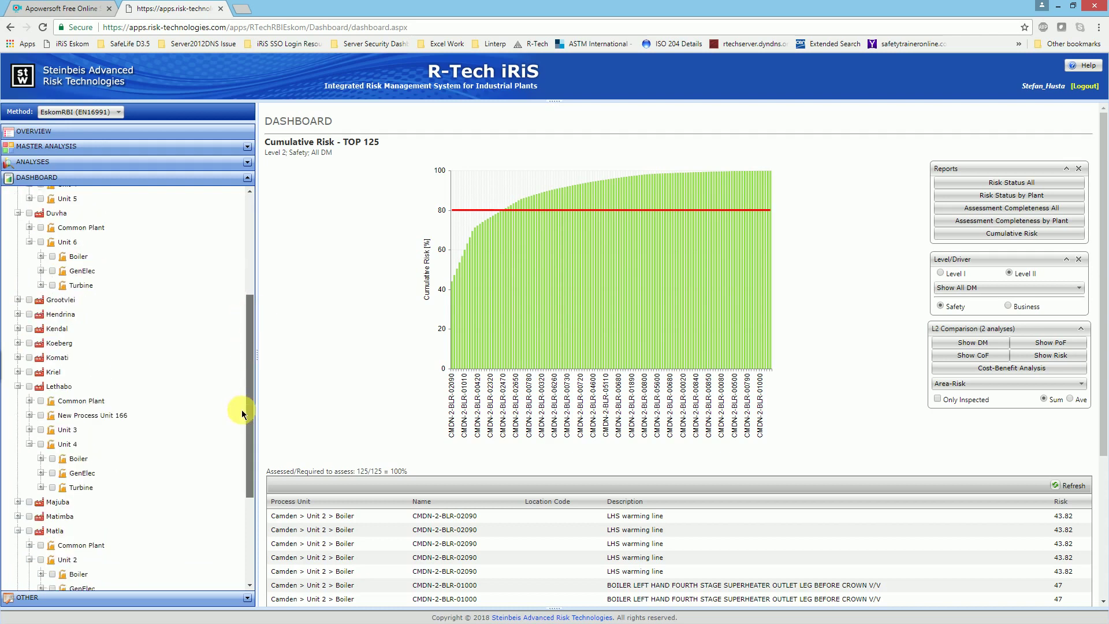
{"action": "left_click", "coordinate": [18, 353]}
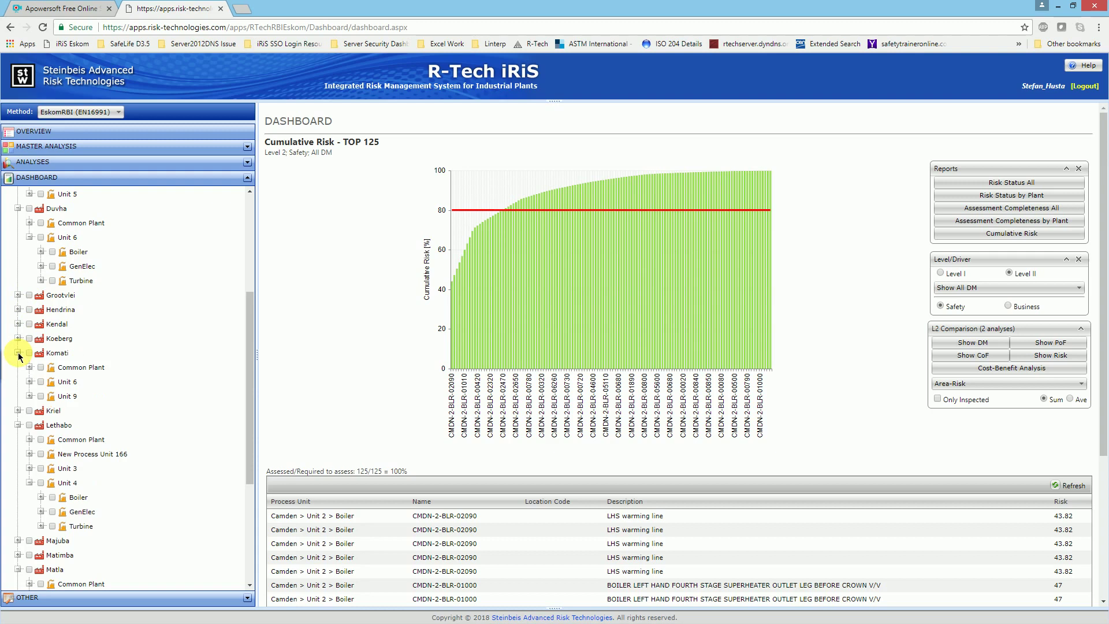
{"action": "left_click", "coordinate": [29, 381]}
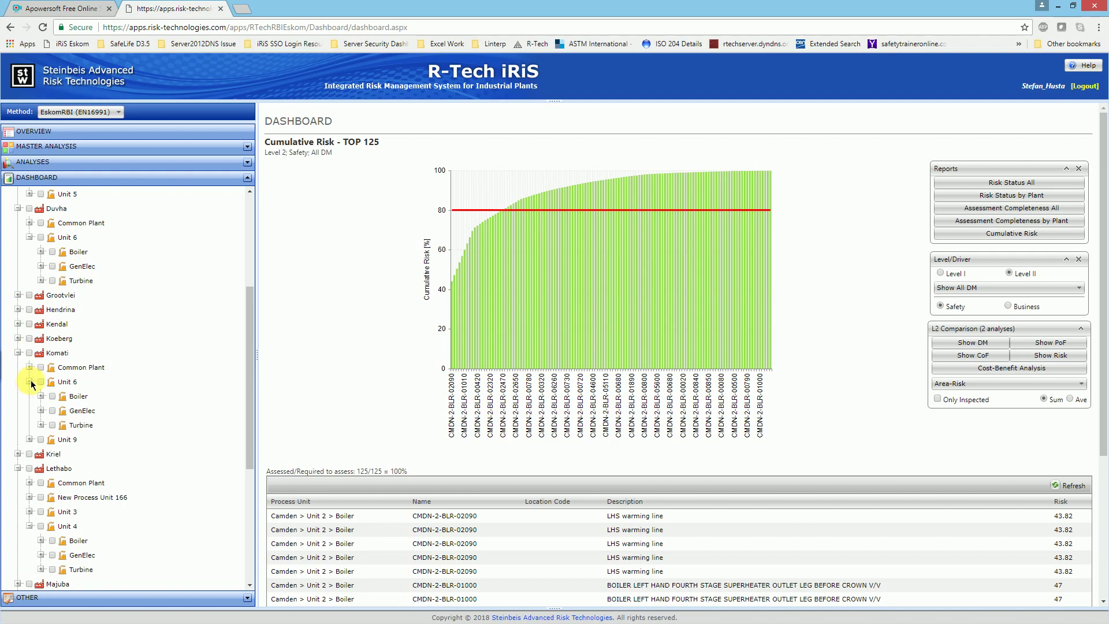
{"action": "left_click", "coordinate": [53, 398]}
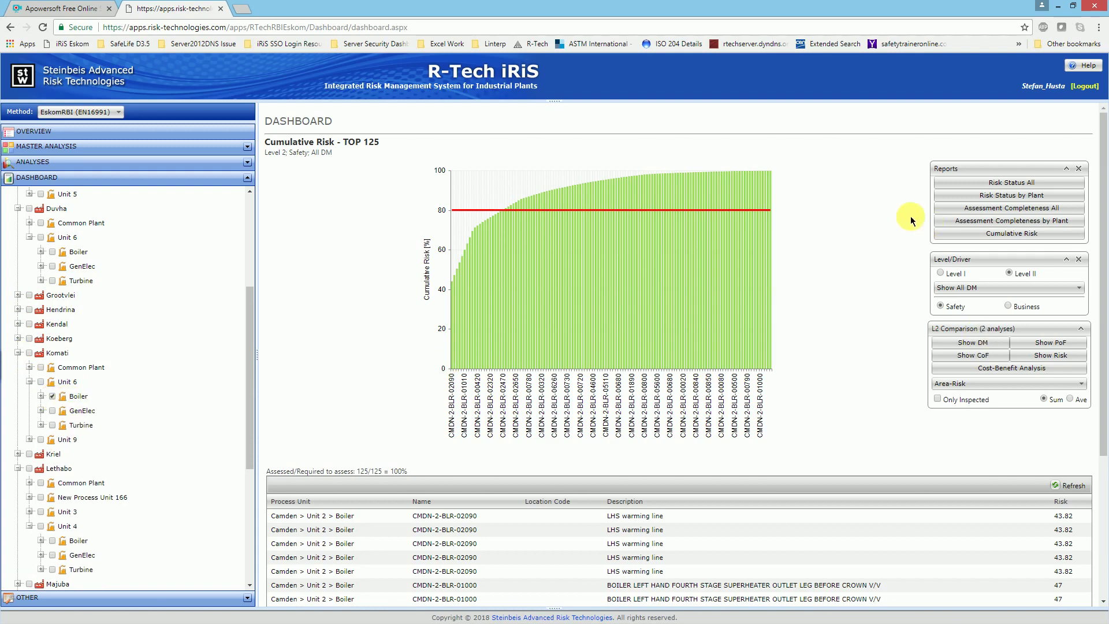
Step: Generate the Cumulative Risk report for the Komati Unit 6 Boiler at Level II, Safety, and switch to the PowerPoint exercise slide
{"action": "left_click", "coordinate": [1011, 233]}
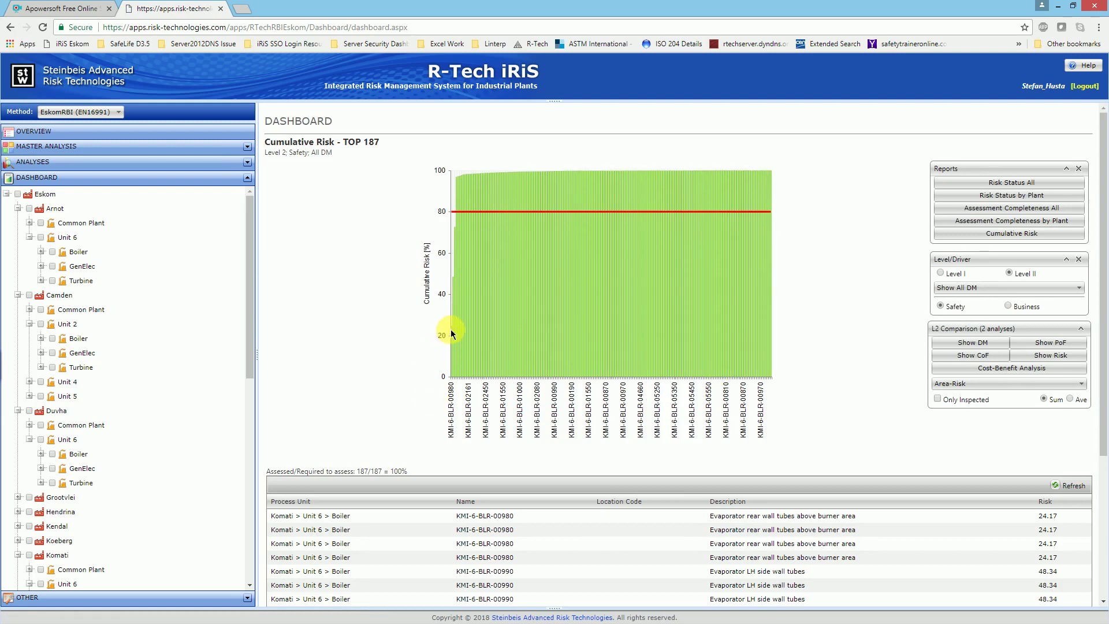
{"action": "mouse_move", "coordinate": [452, 334]}
{"action": "key", "text": "alt+Tab"}
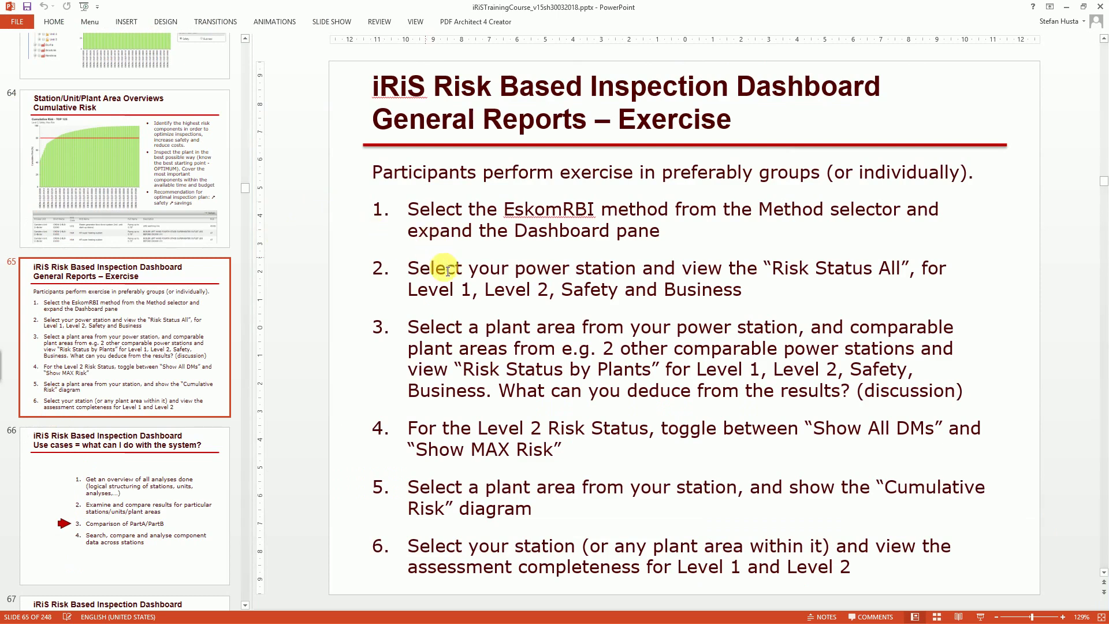